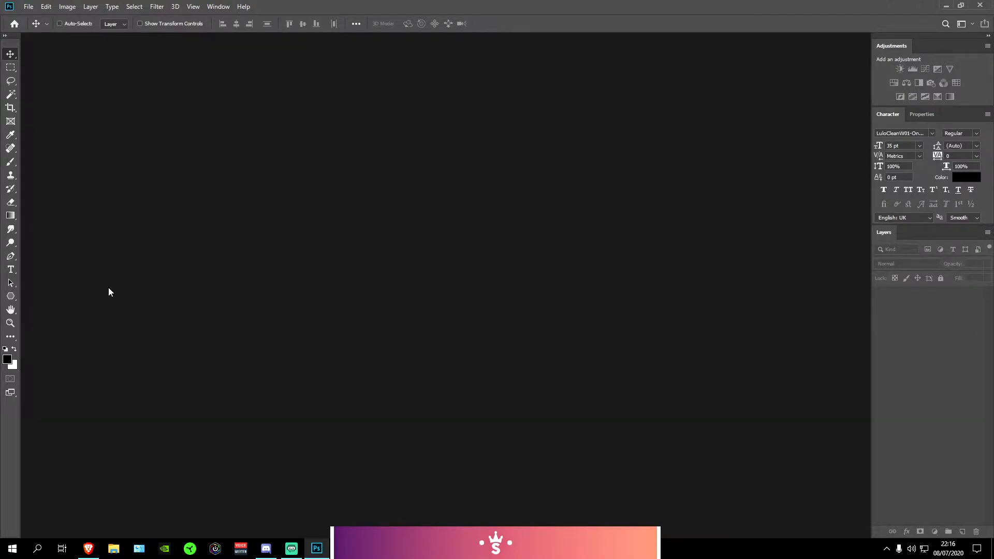
- Create a new 1000 x 1000 px document named Logo in RGB Color mode
key(ctrl)
key(ctrl+n)
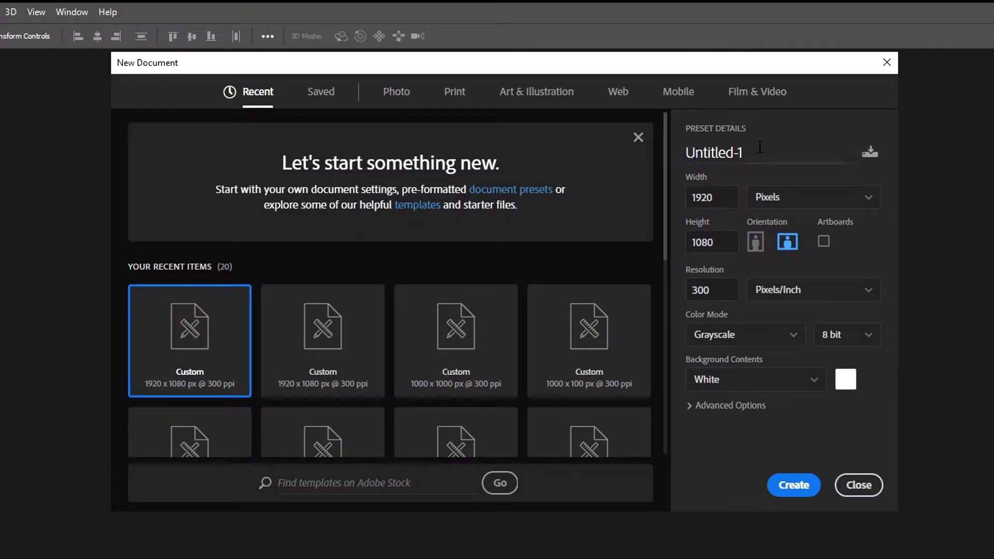
text(Logo)
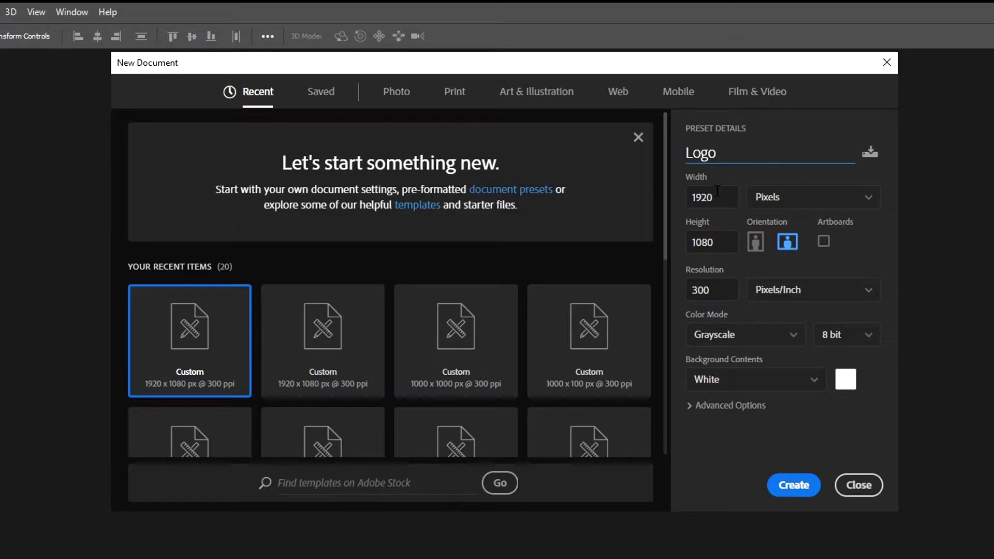
key(Tab)
text(1000)
key(Tab)
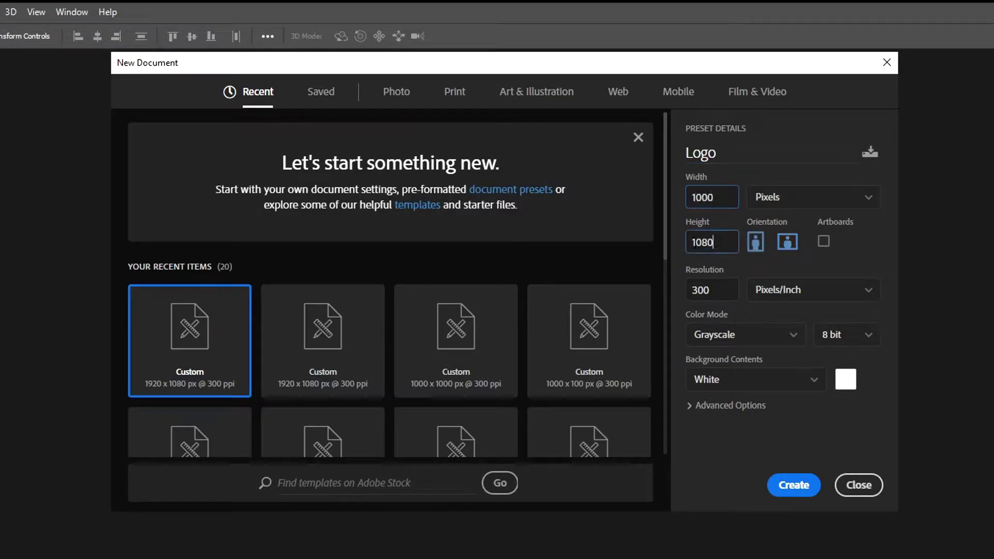
text(1000)
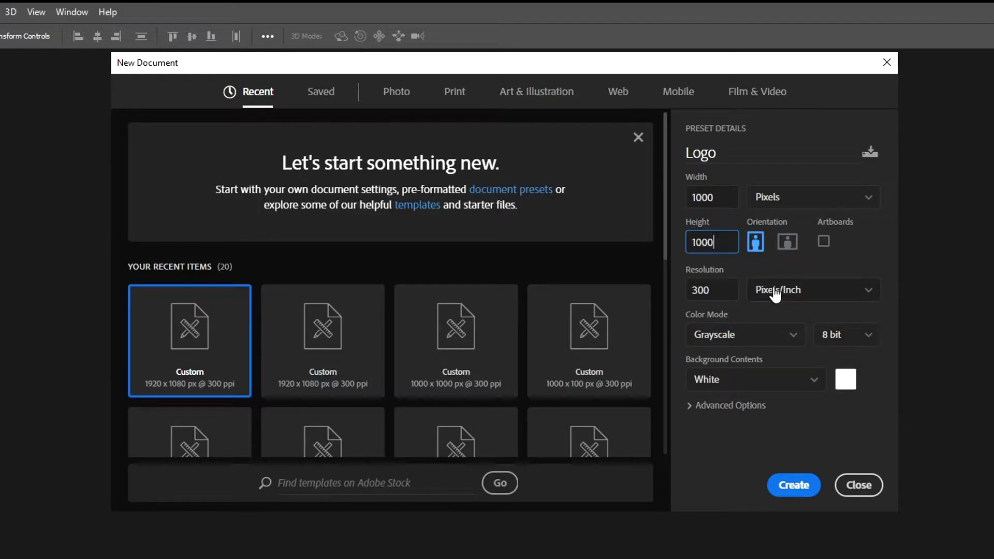
click(761, 334)
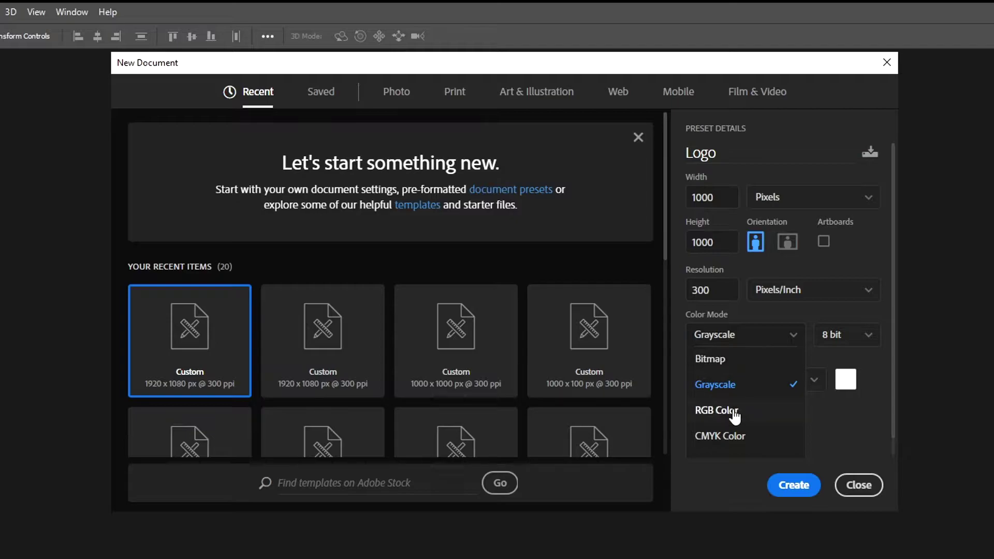
click(734, 412)
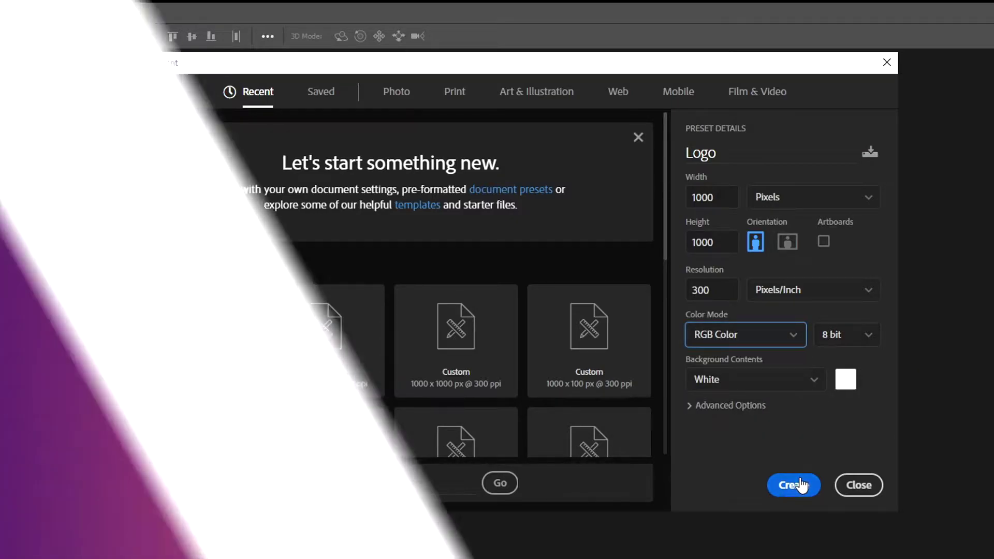
click(801, 485)
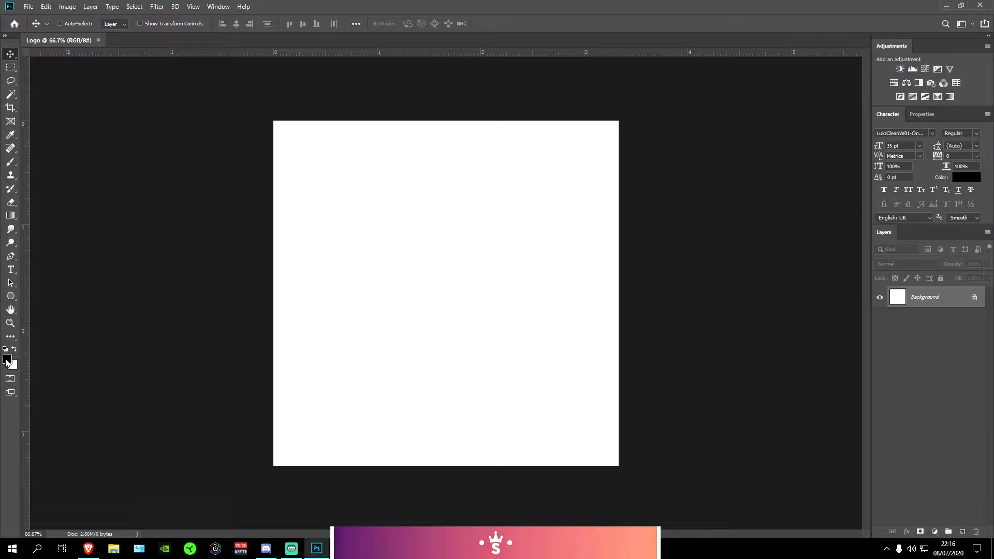
- Set the foreground colour to 171717 and fill the background with it
click(7, 359)
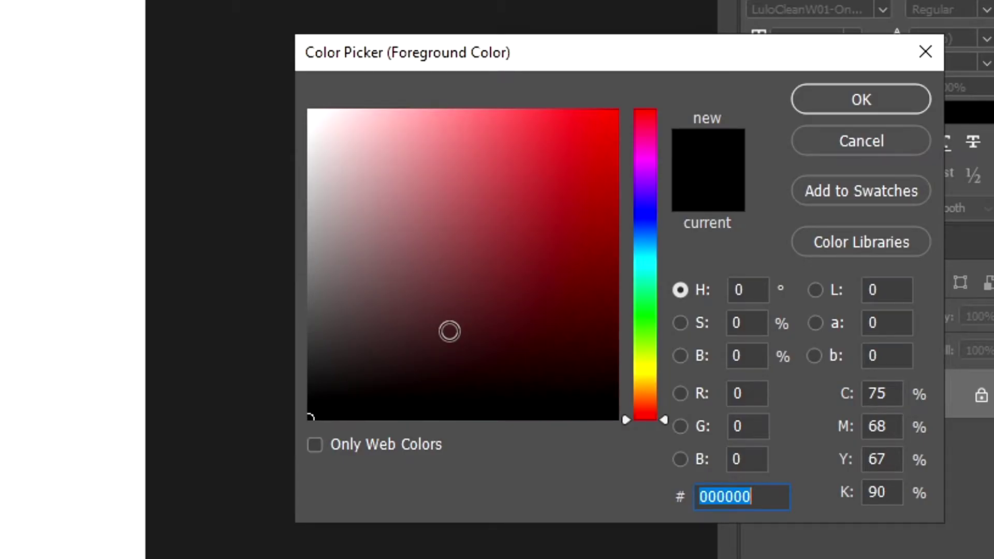
text(17)
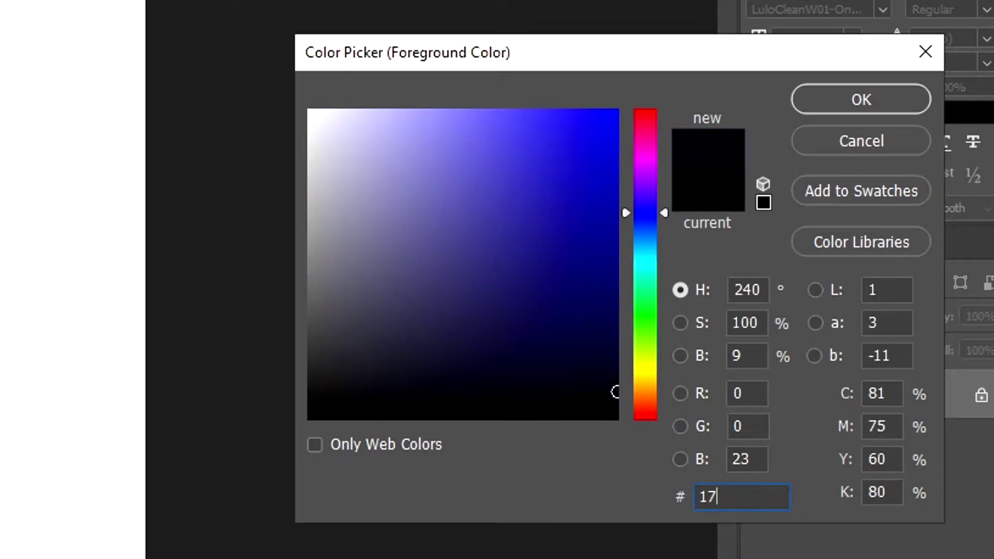
text(1717)
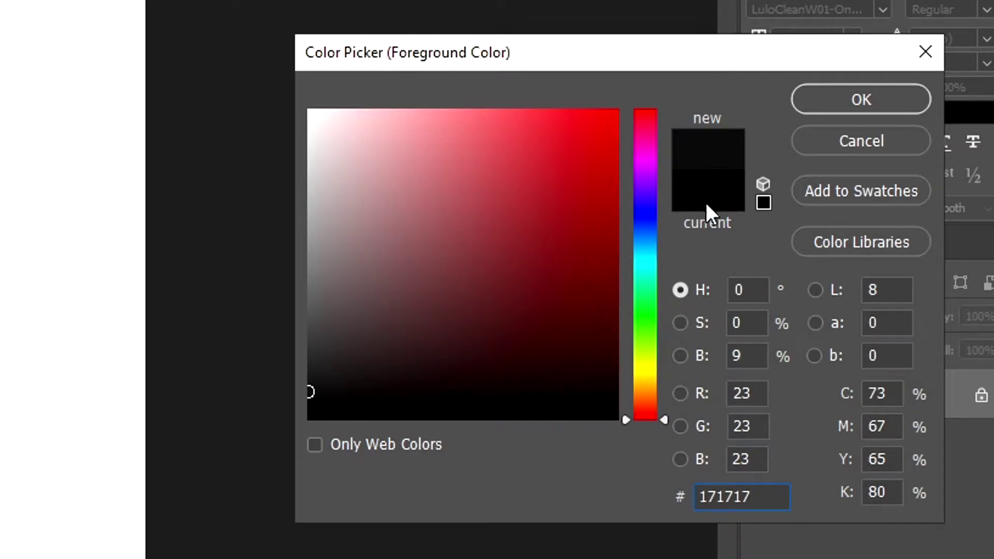
click(876, 107)
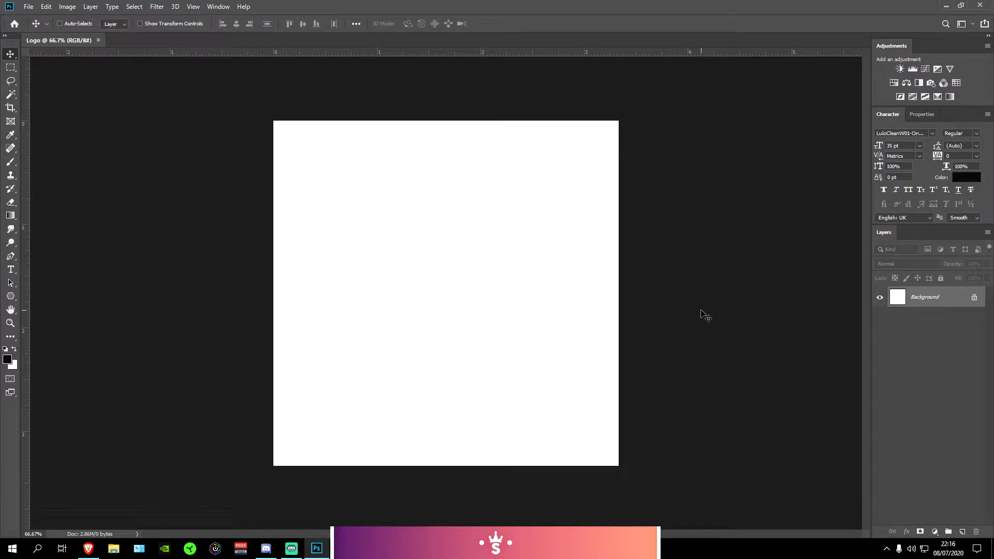
key(alt+BackSpace)
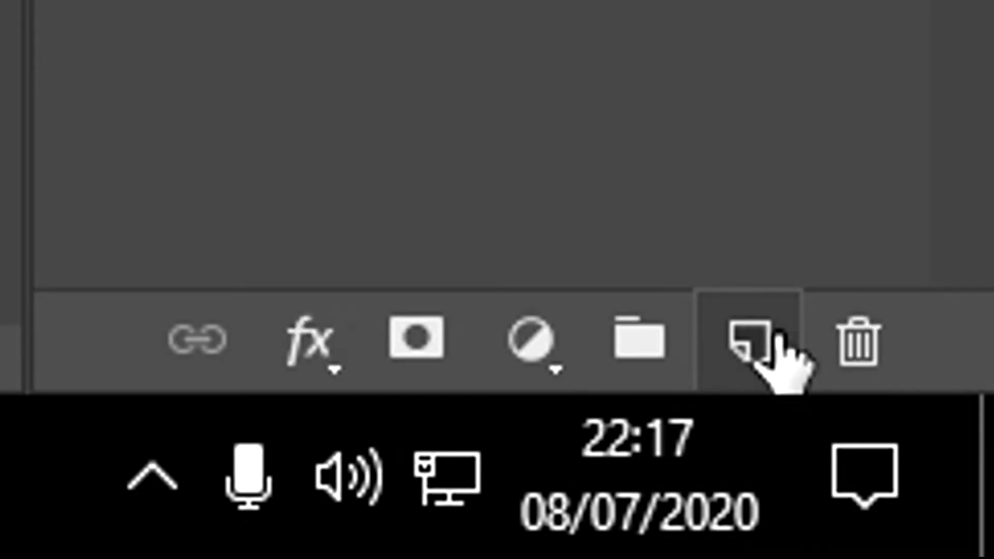
- On a new layer, paint a soft white brush glow along the canvas top edge
click(778, 336)
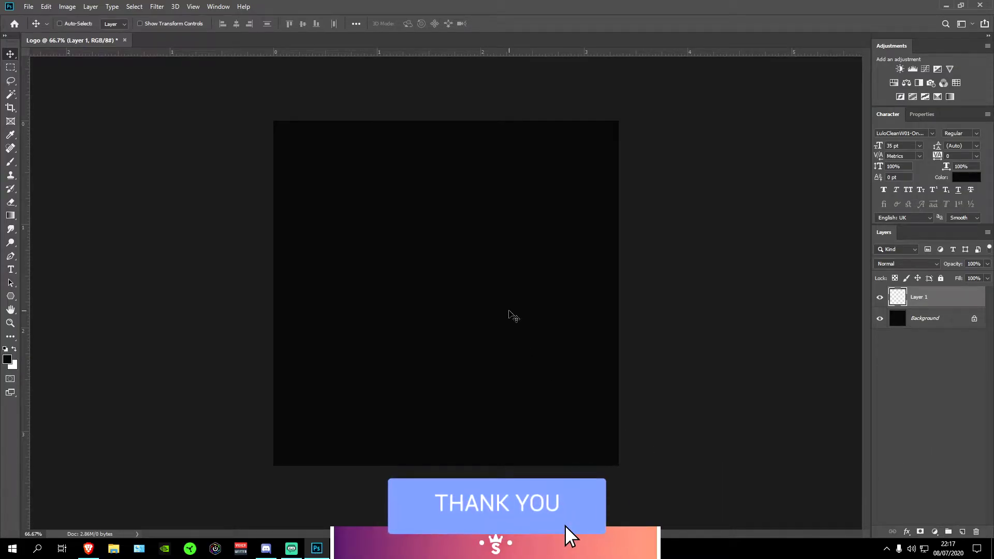
key(b)
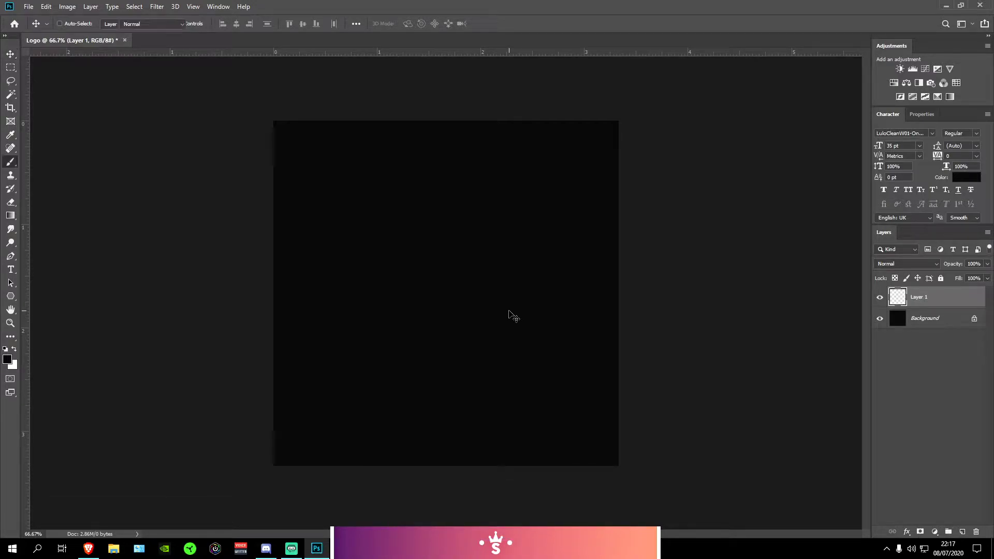
right_click(452, 247)
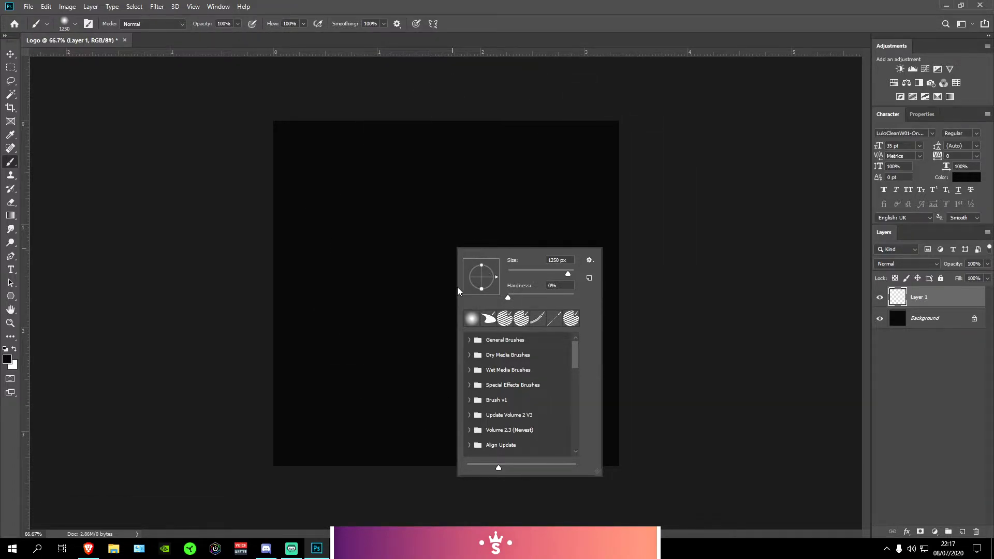
click(15, 351)
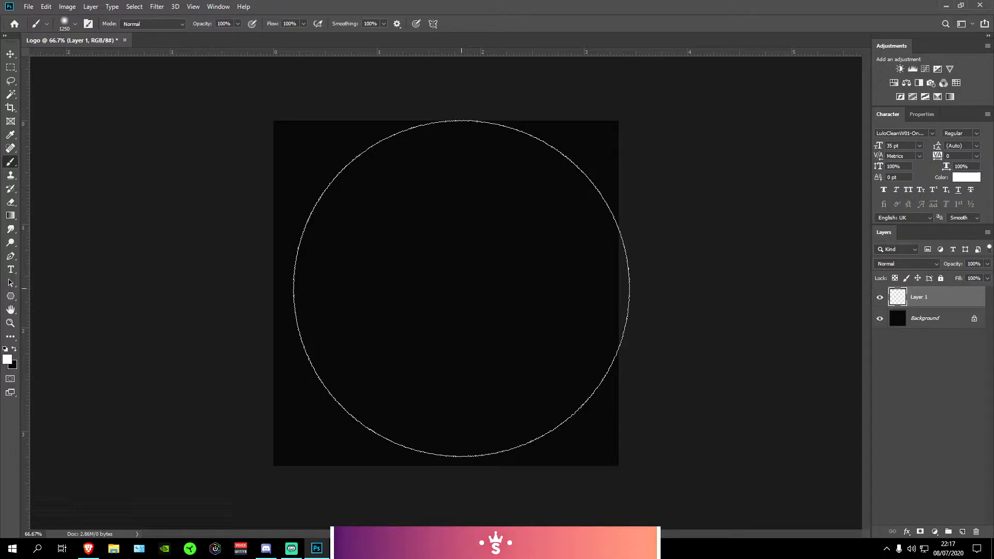
scroll(463, 292, down, 6)
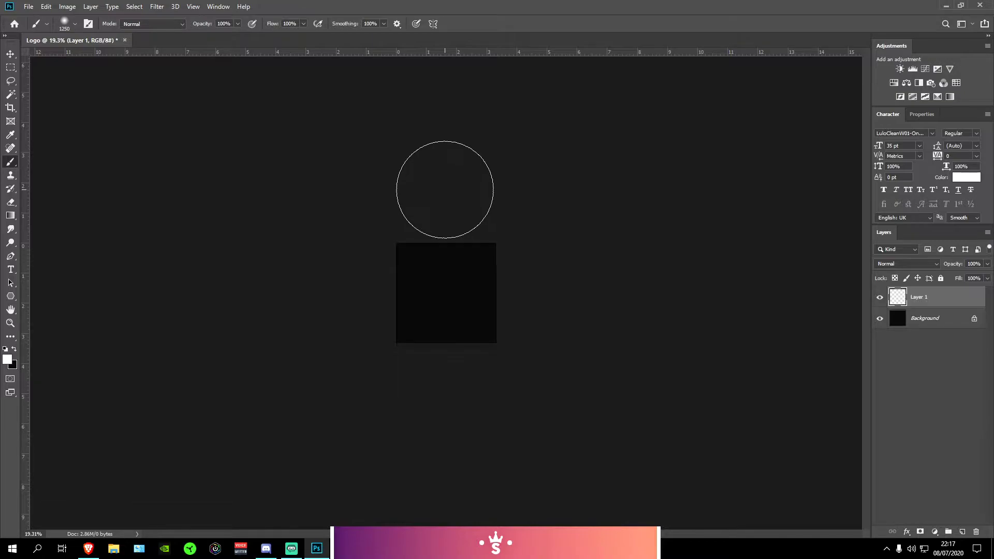
click(445, 189)
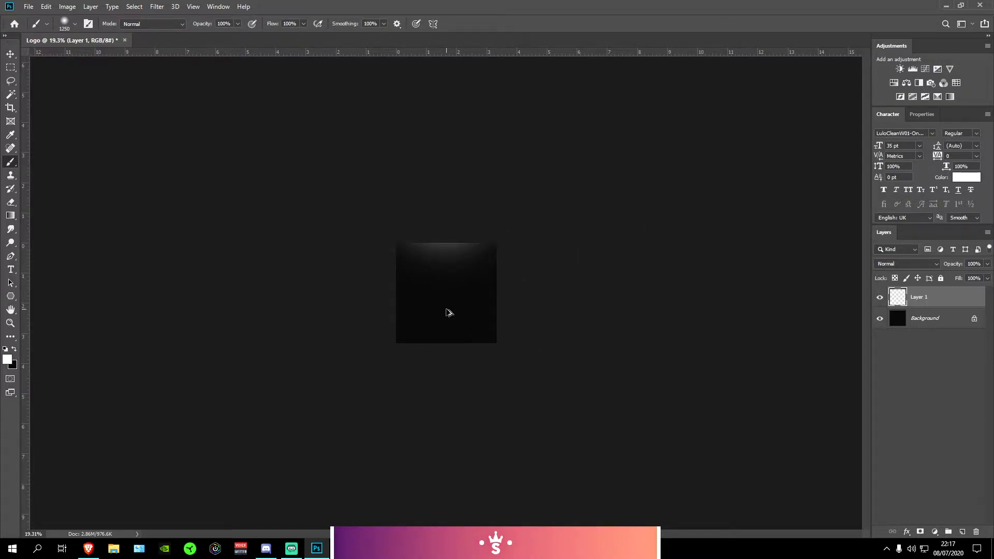
scroll(448, 312, up, 5)
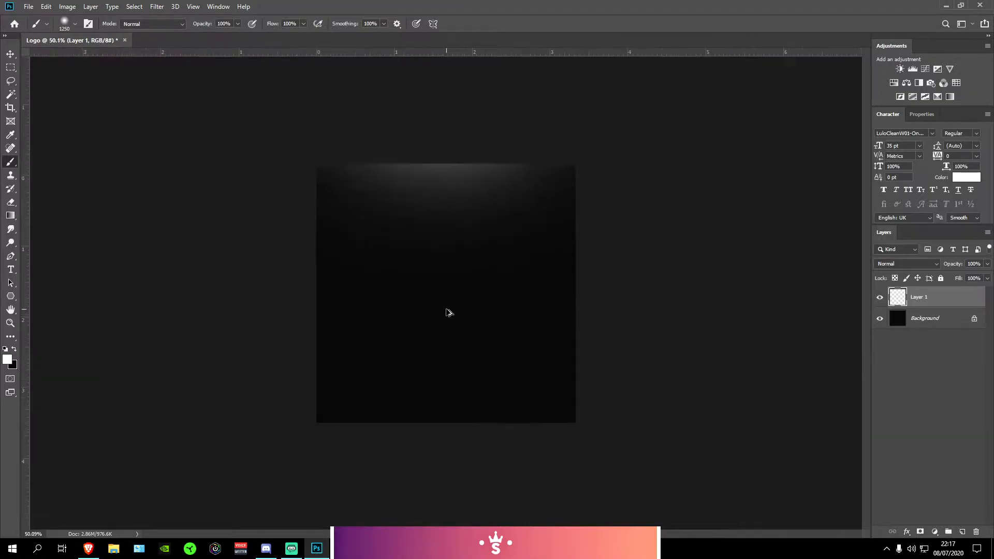
- Set Layer 1's opacity to 50%
click(973, 263)
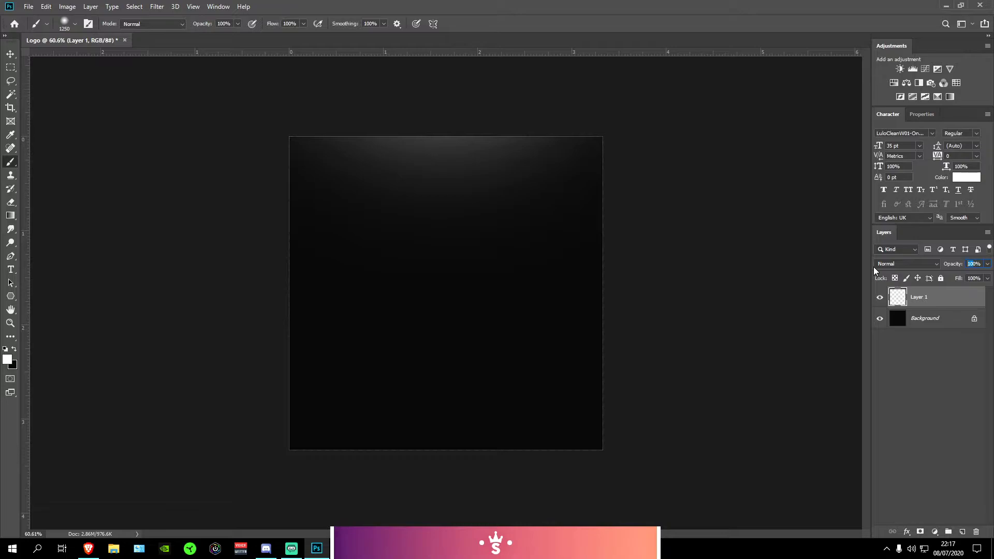
text(50)
key(Return)
click(912, 361)
- Set the Type tool's font to Prototype at 105 pt
key(v)
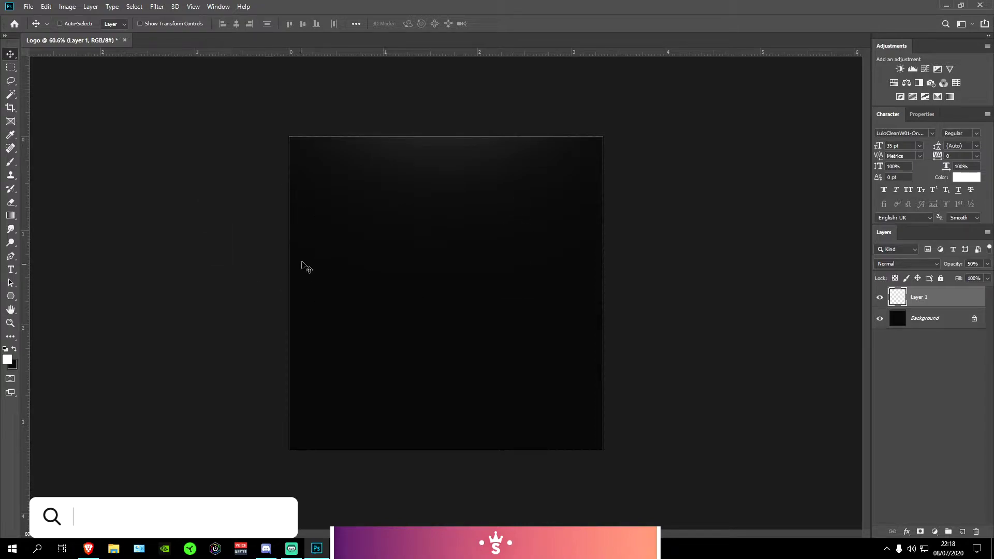
key(t)
key(alt+t)
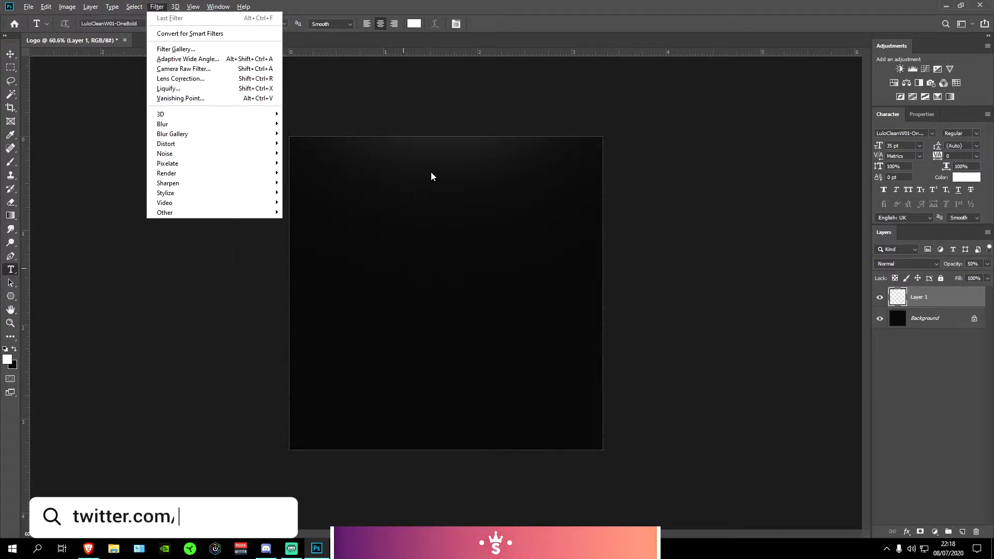
key(Escape)
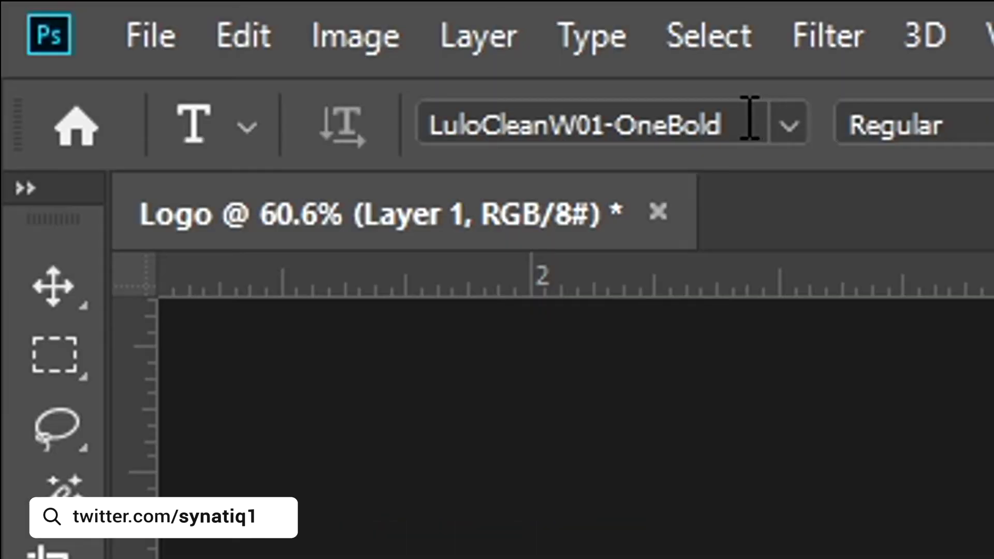
click(142, 23)
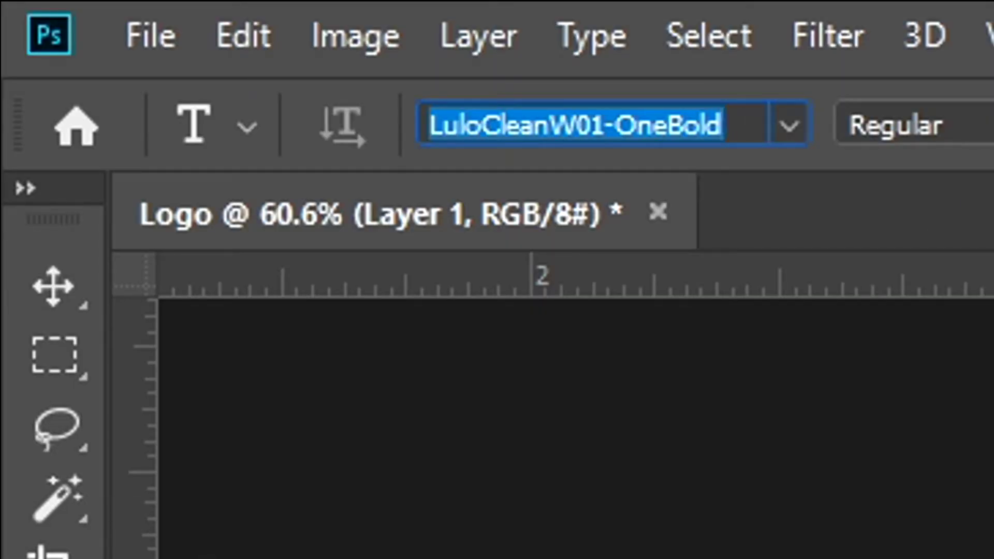
key(alt+Down)
text(P)
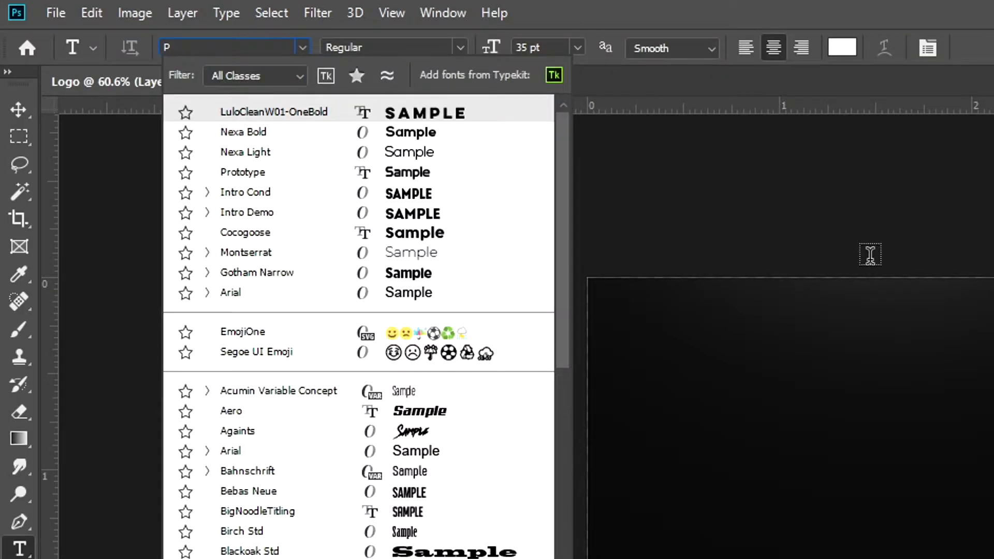
text(roto)
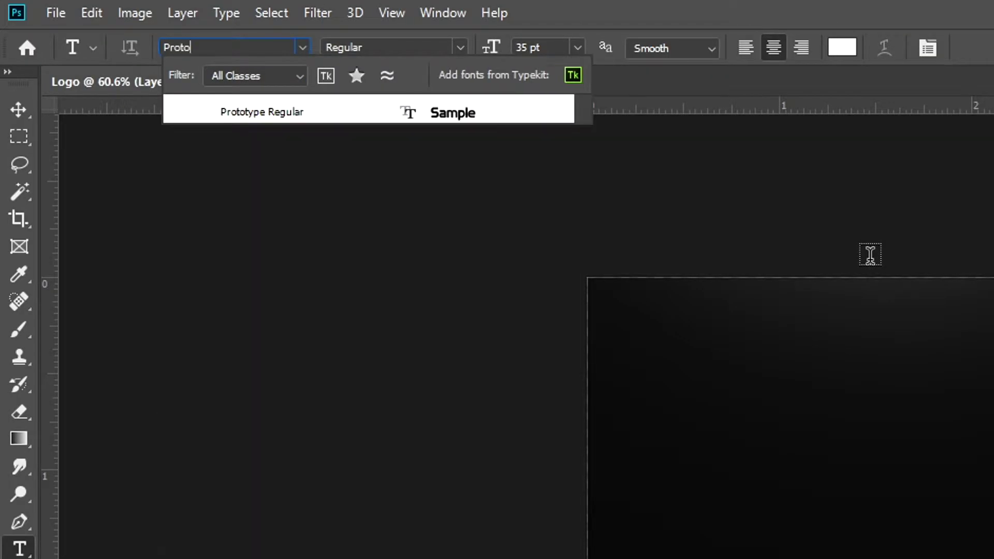
click(490, 116)
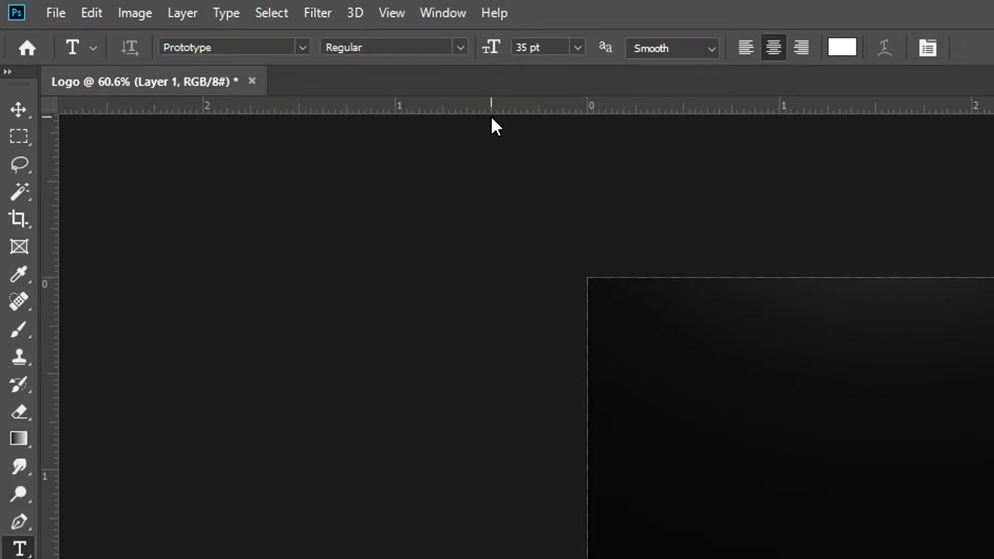
click(520, 47)
key(BackSpace)
text(10)
key(Return)
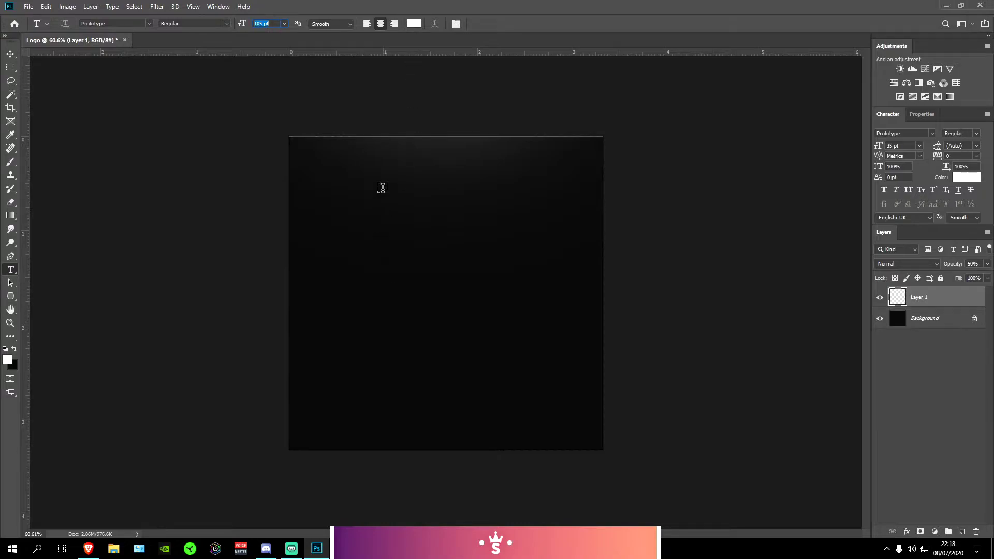
- Type a white letter S on the canvas and commit it
click(386, 310)
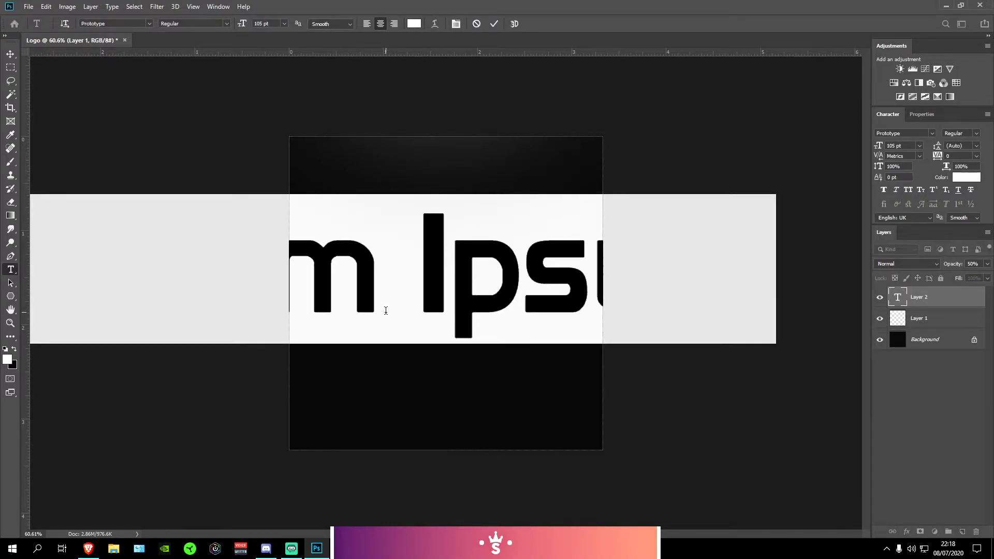
key(BackSpace)
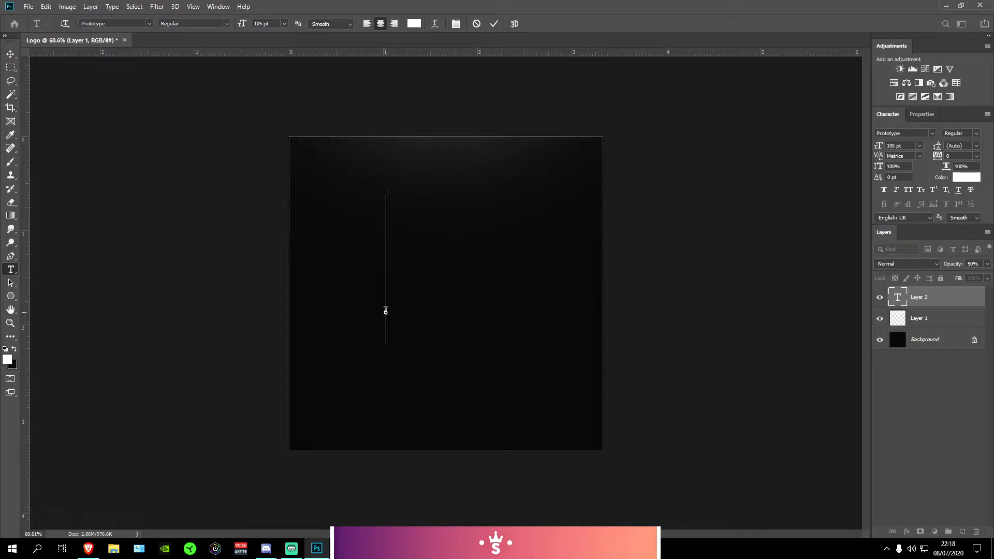
text(S)
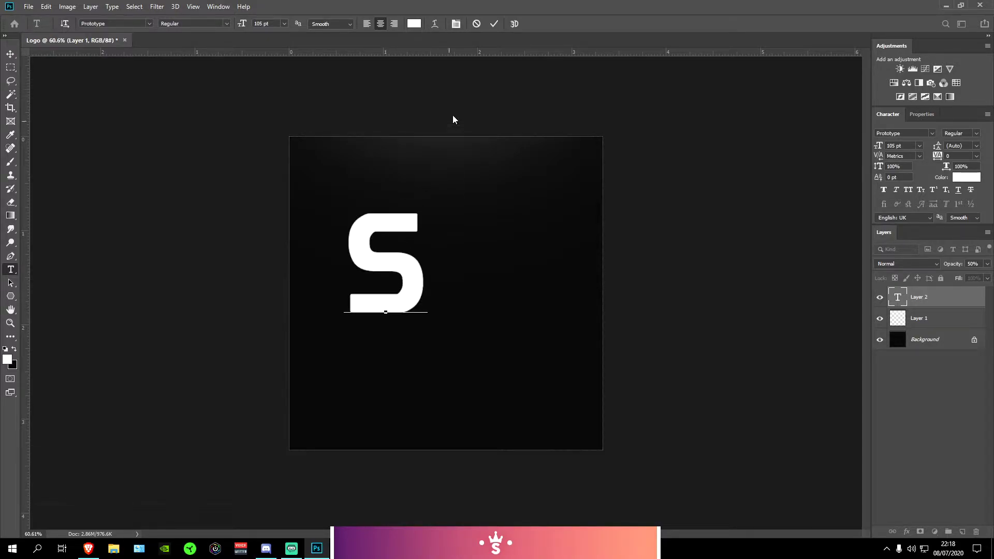
click(496, 24)
- Centre the S horizontally and vertically on the canvas, then deselect
key(v)
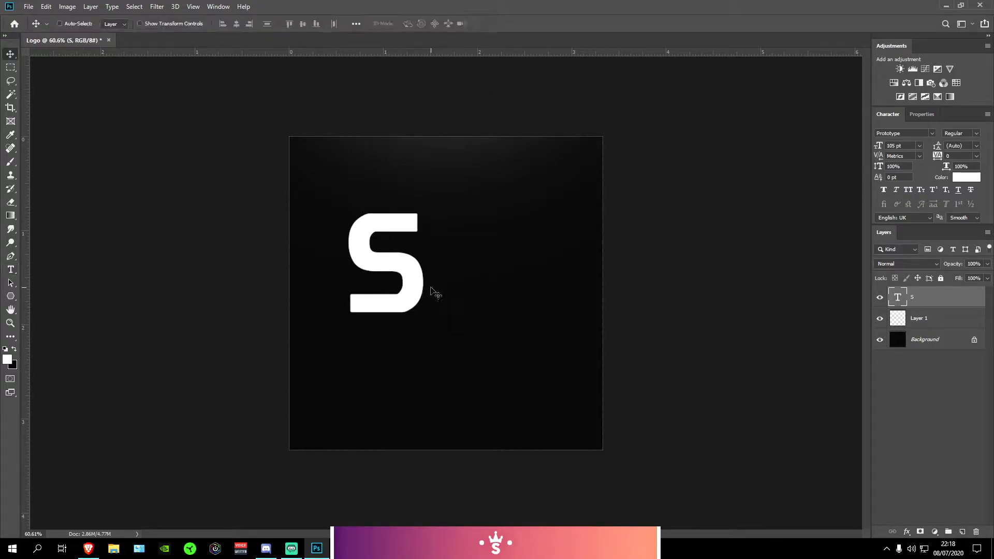
key(ctrl)
key(ctrl+a)
click(236, 24)
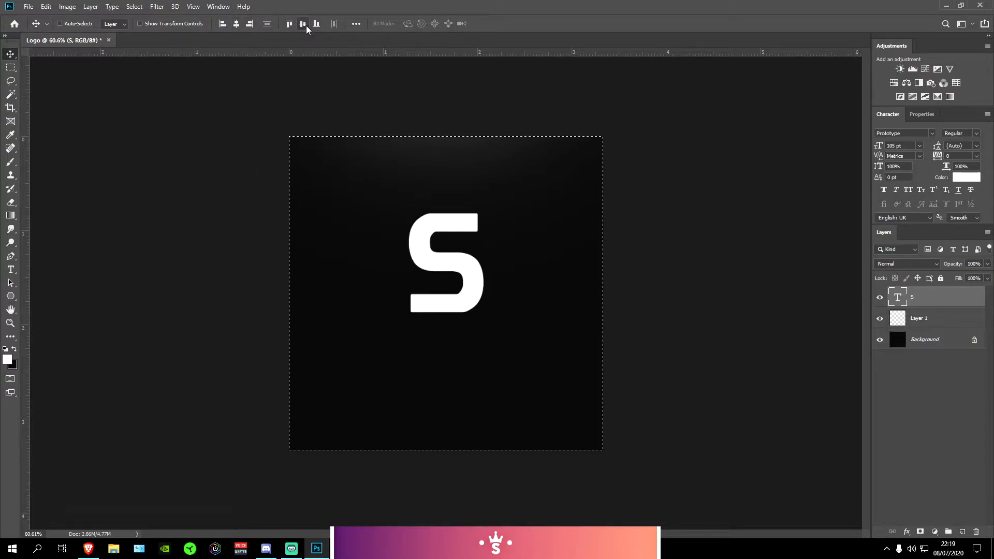
click(303, 24)
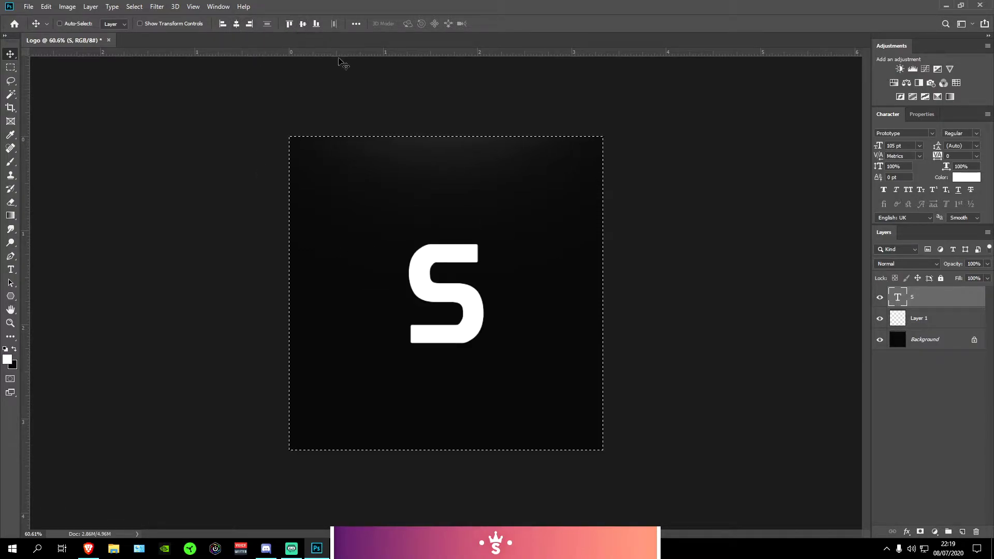
key(ctrl+d)
- Scale the S up to about 126% with Free Transform
key(ctrl+t)
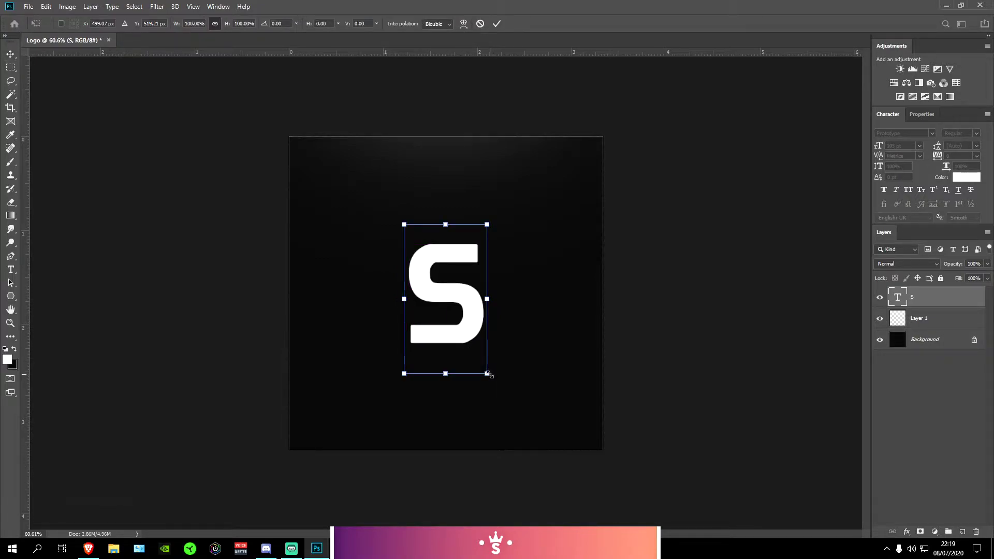
drag(490, 374, 505, 388)
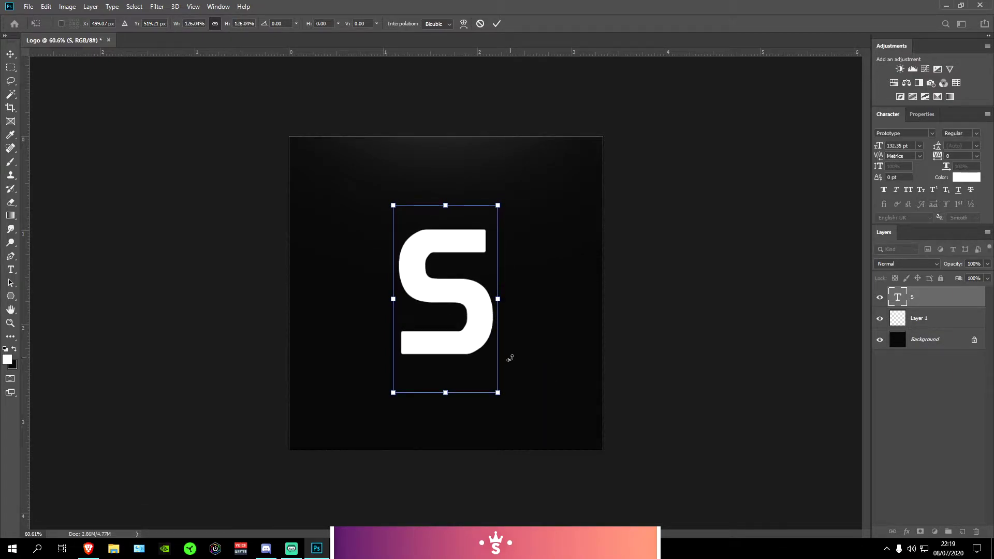
key(Return)
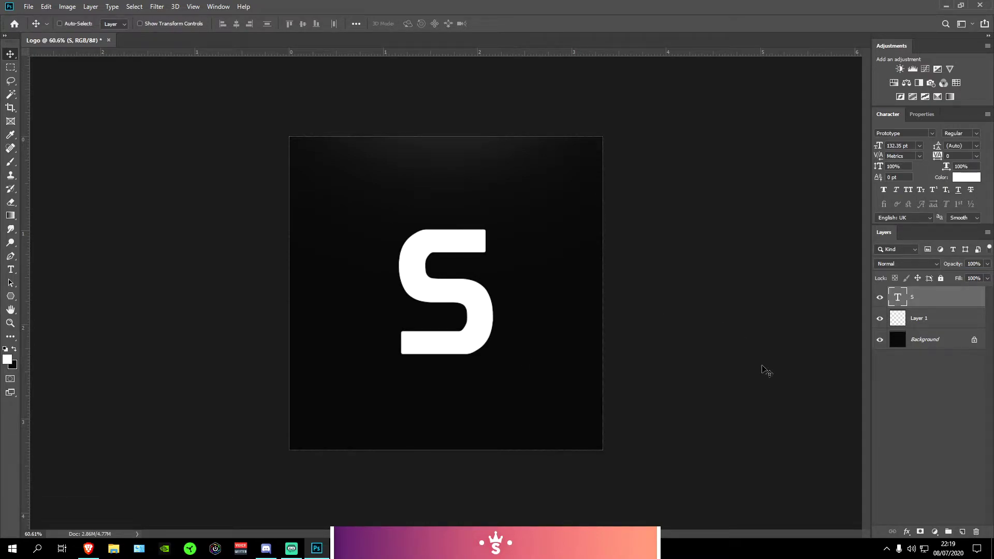
- Rasterize the S type layer from the Layers panel
right_click(951, 296)
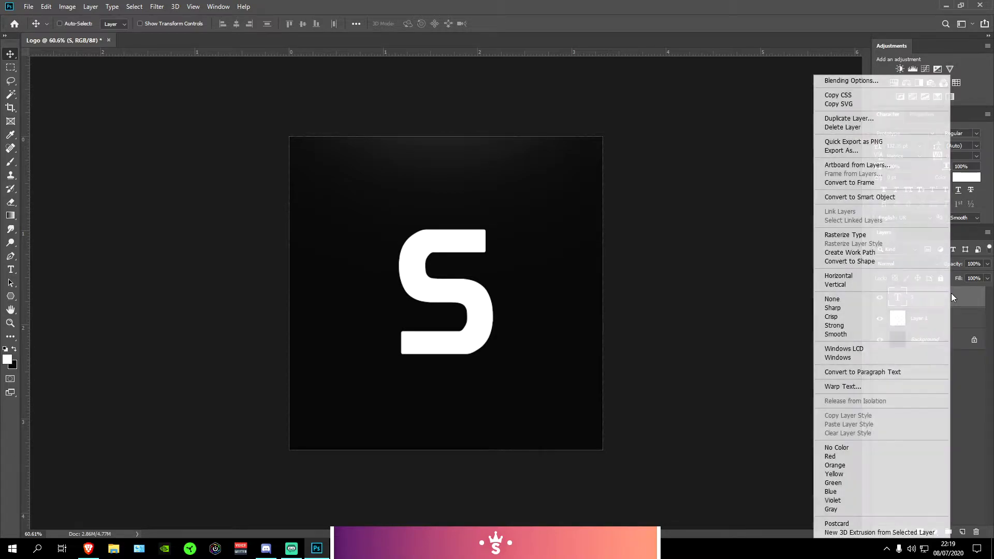
click(845, 235)
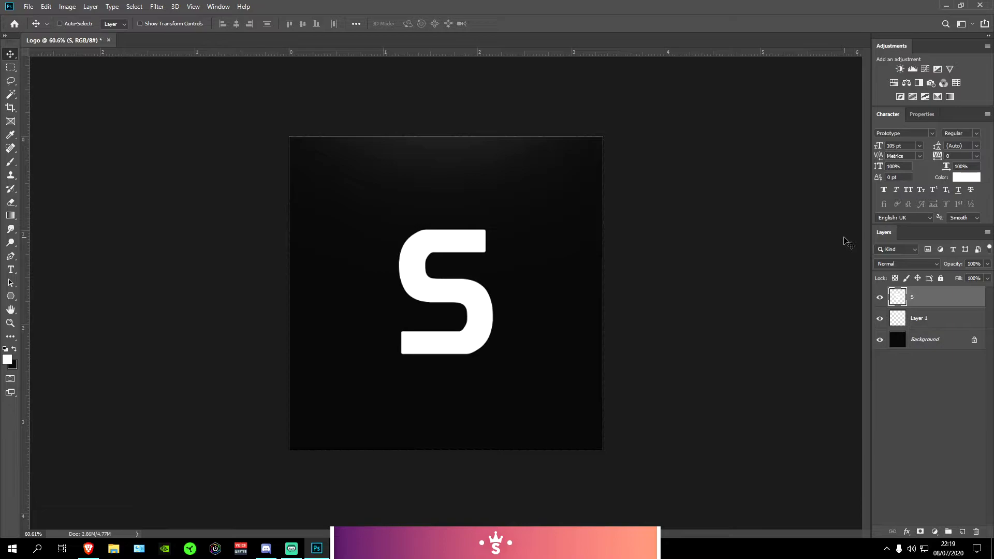
key(ctrl)
- Duplicate the S layer and fill the copy's letter selection, expanded by 10 px, with white
key(ctrl+j)
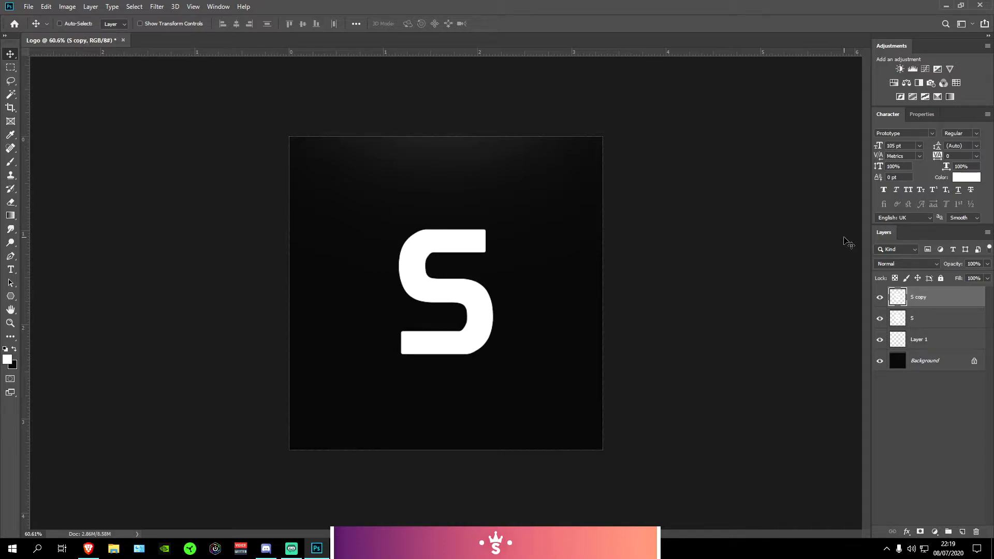
key(ctrl)
ctrl+click(899, 301)
click(133, 6)
mouse_move(161, 154)
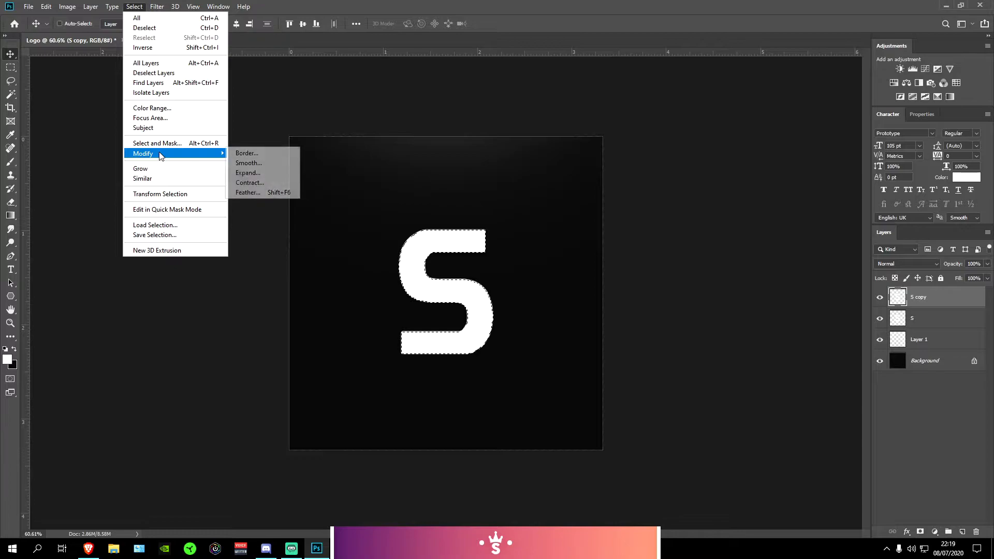
click(262, 172)
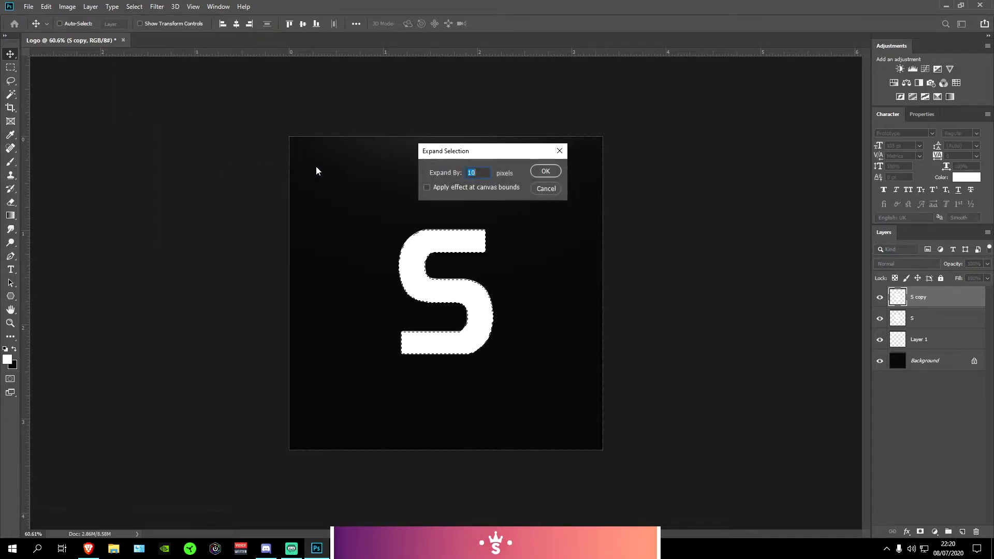
click(540, 172)
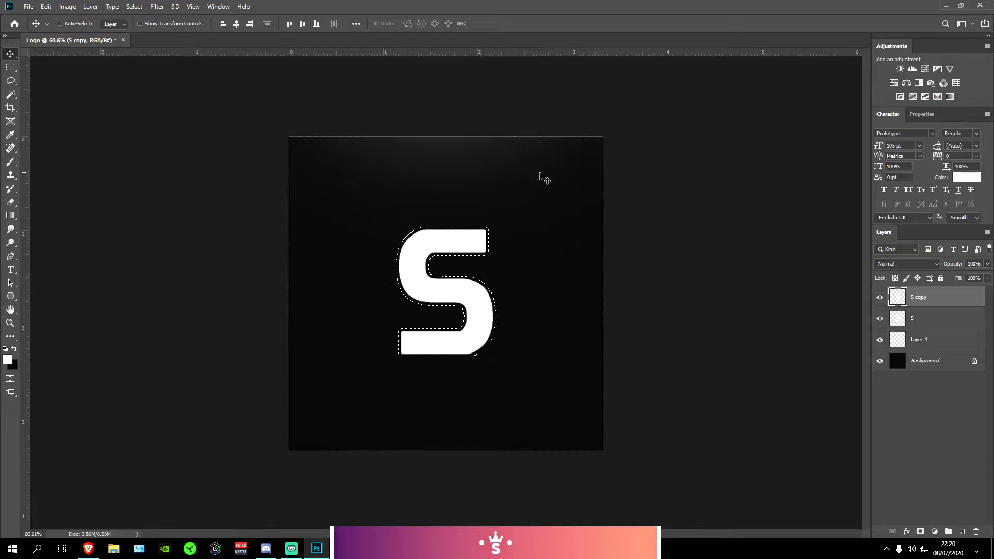
key(alt+BackSpace)
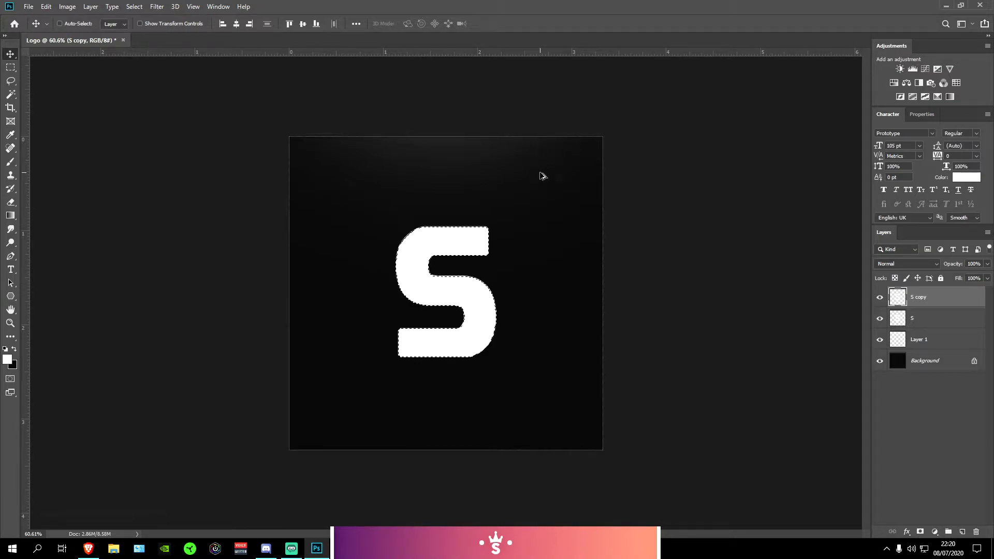
key(ctrl)
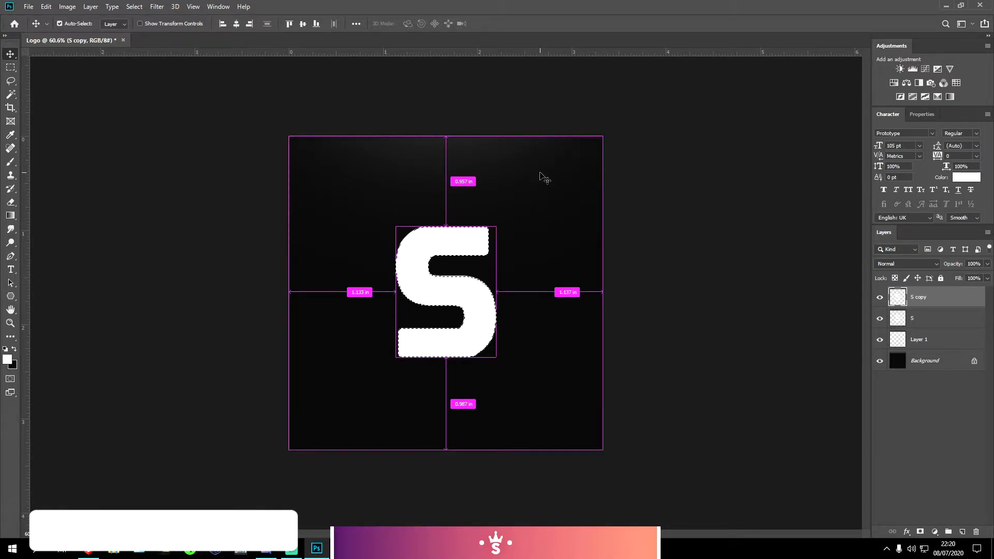
key(ctrl+d)
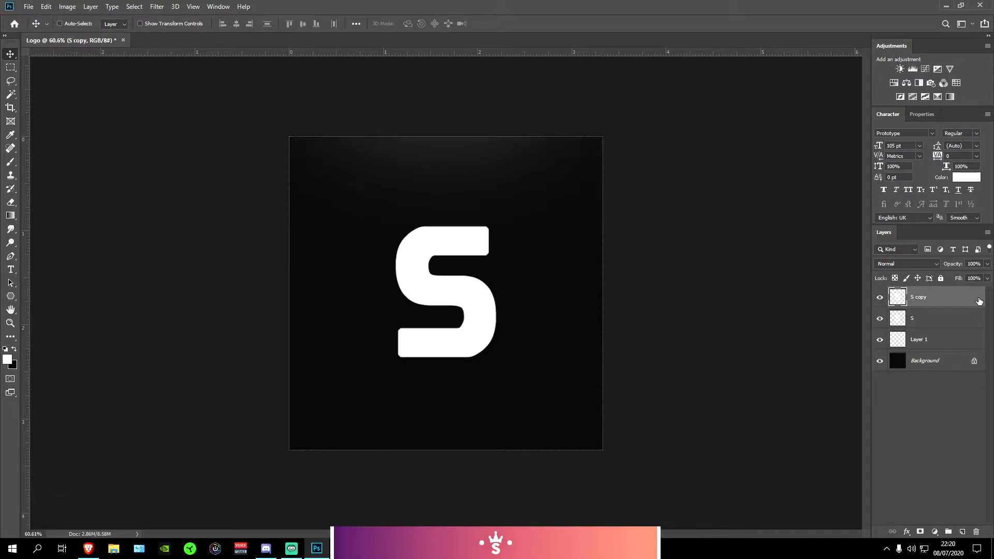
double_click(978, 301)
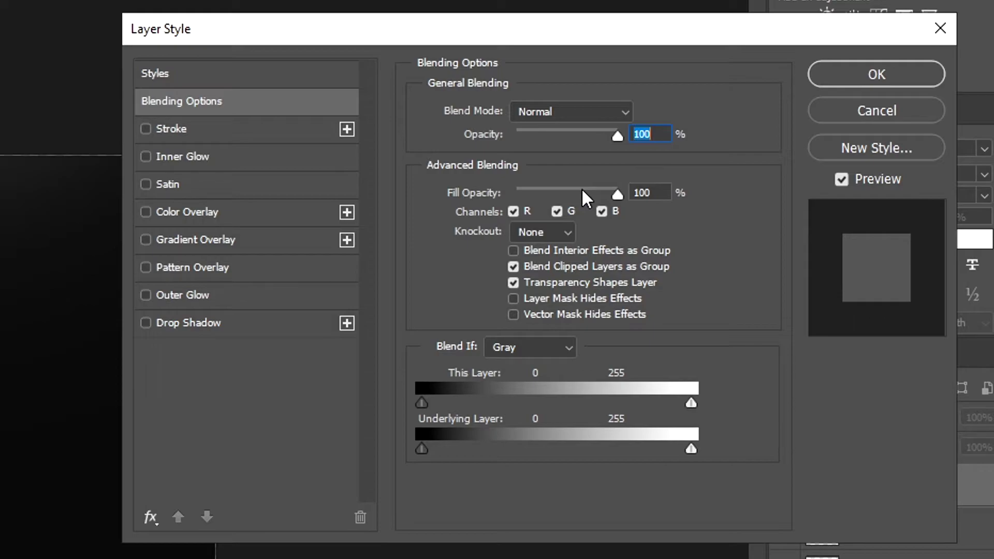
- Give S copy 0% fill and a 10 px outside stroke, then rasterize the layer style
drag(582, 189, 463, 209)
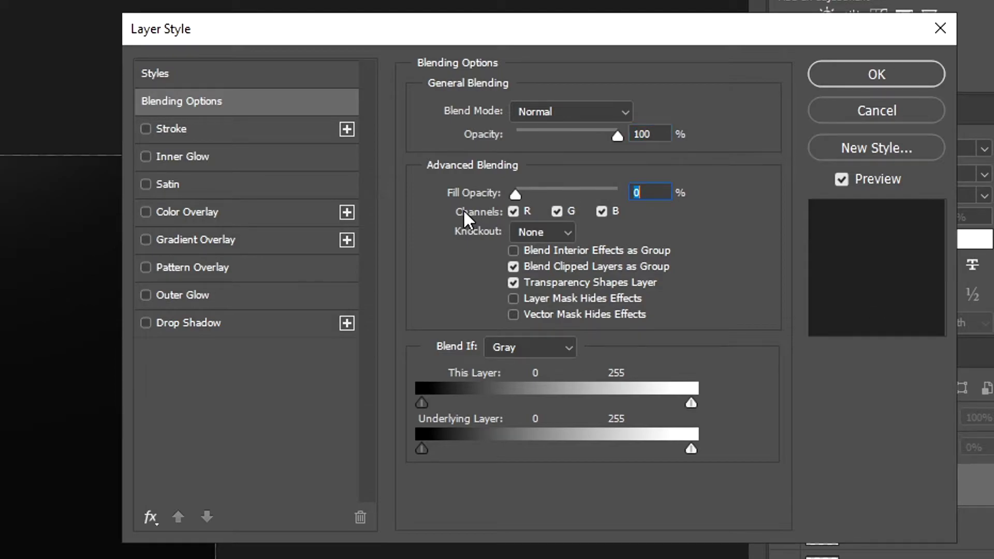
click(170, 131)
click(533, 136)
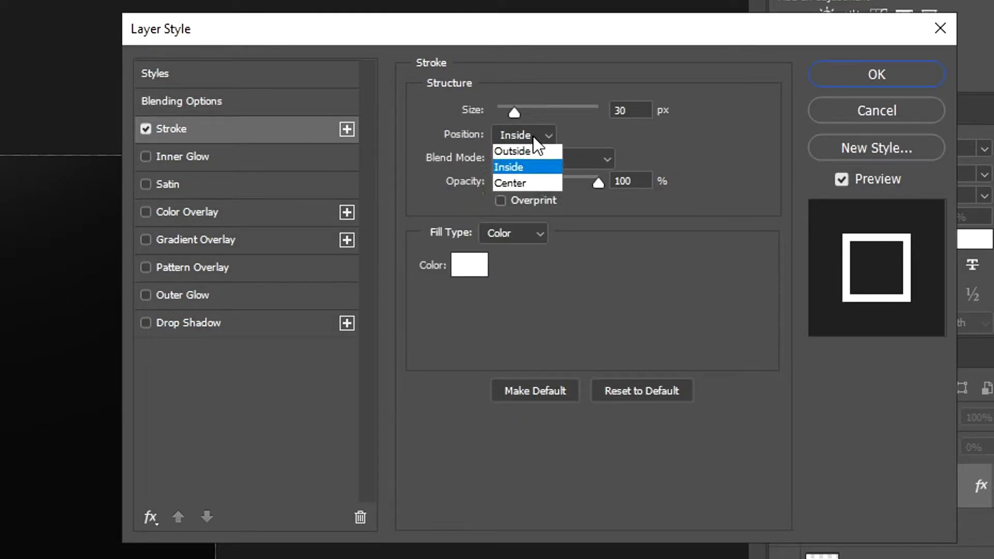
click(529, 148)
click(619, 110)
double_click(619, 111)
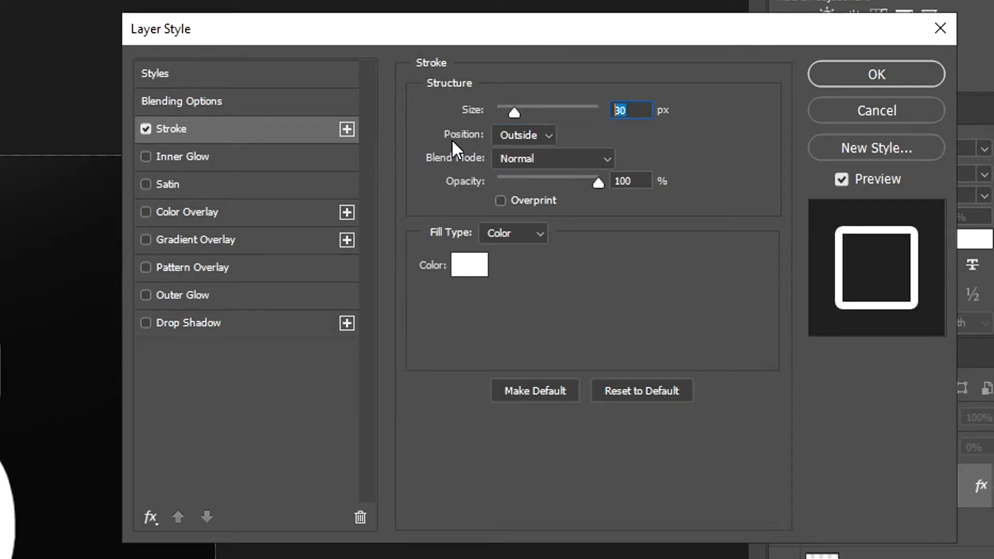
text(10)
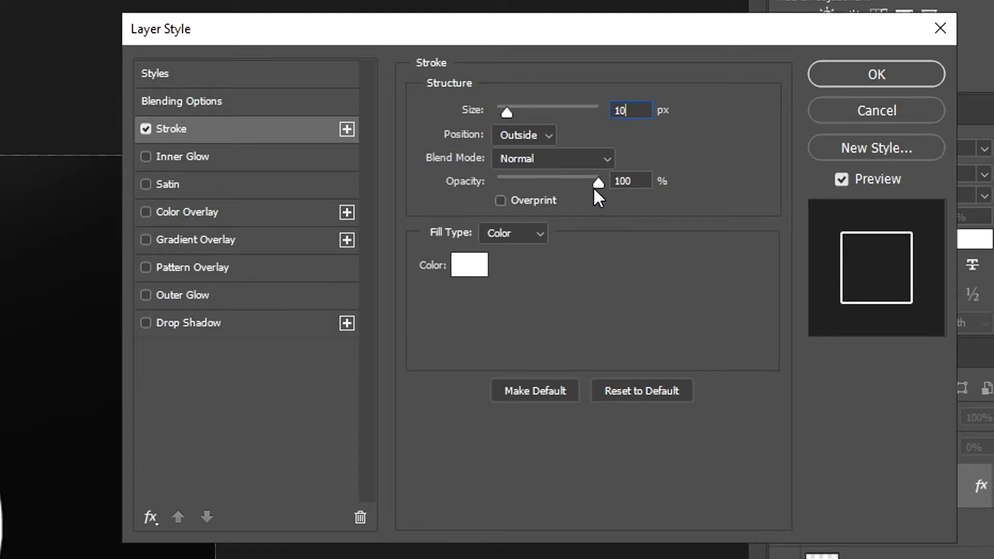
click(809, 70)
right_click(948, 294)
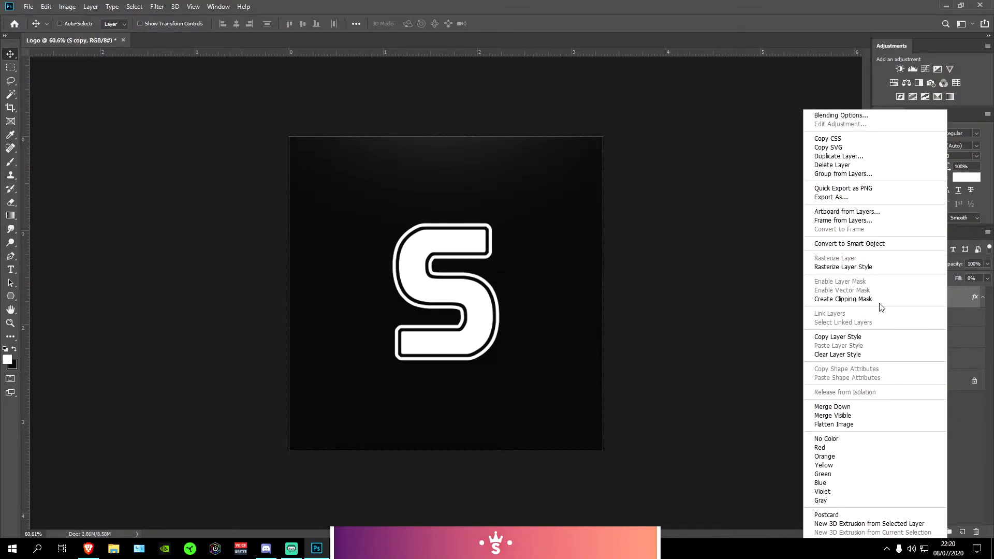
click(872, 267)
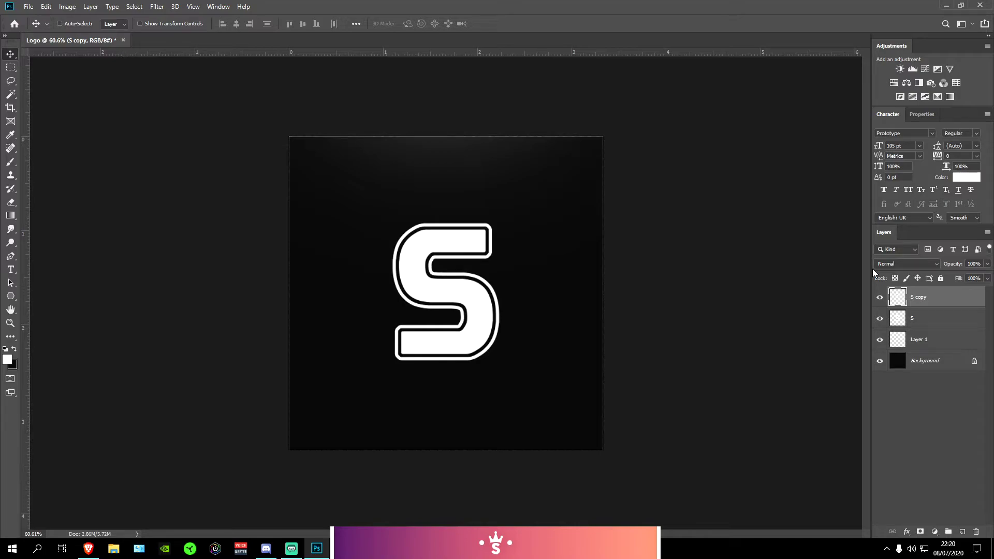
- Add a 00a5ff-to-ff00b7 gradient overlay to S copy and rasterize the style
double_click(975, 296)
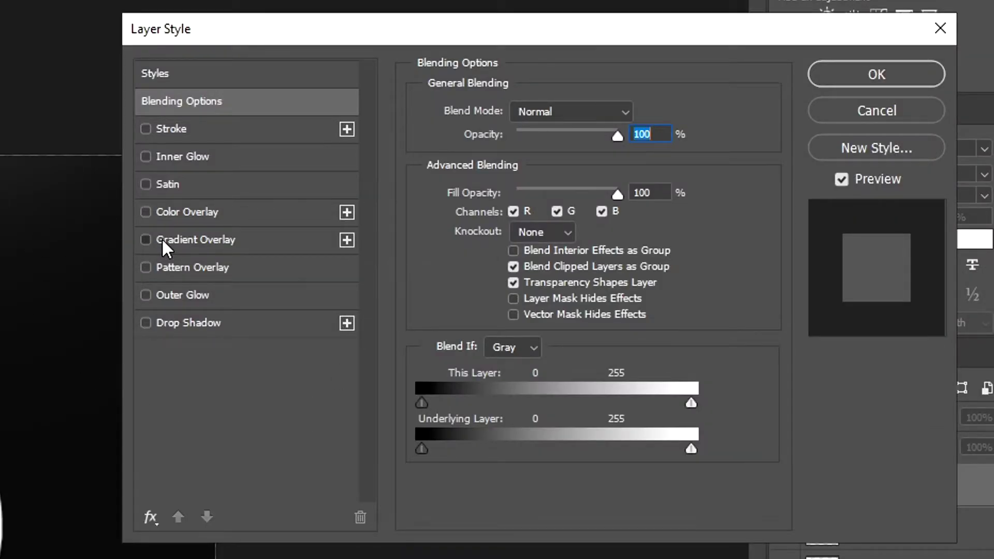
click(162, 238)
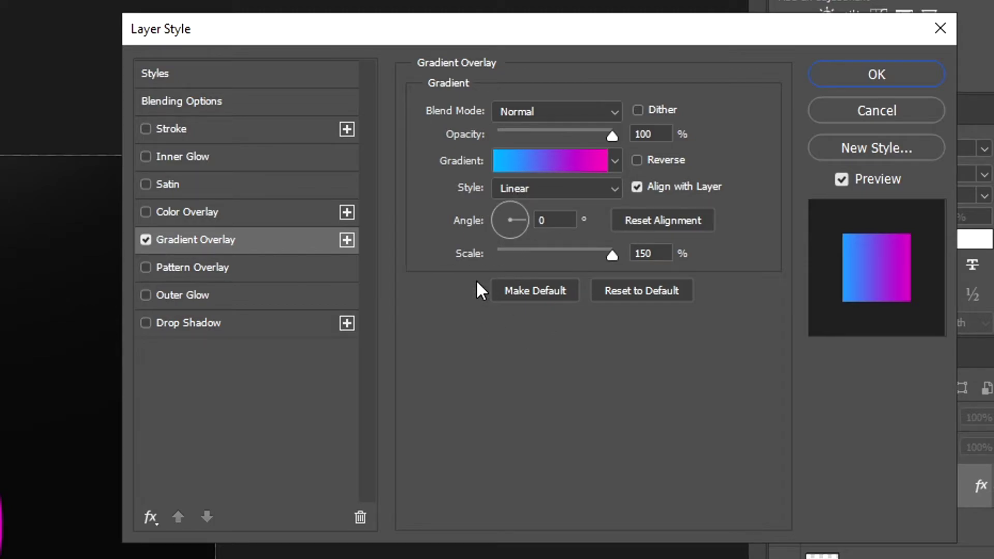
click(520, 156)
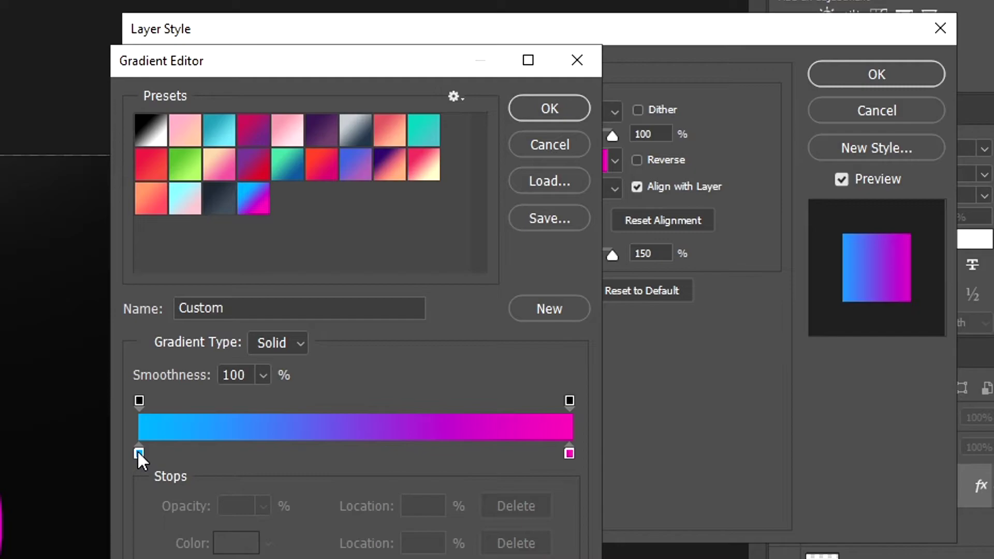
click(139, 451)
click(237, 546)
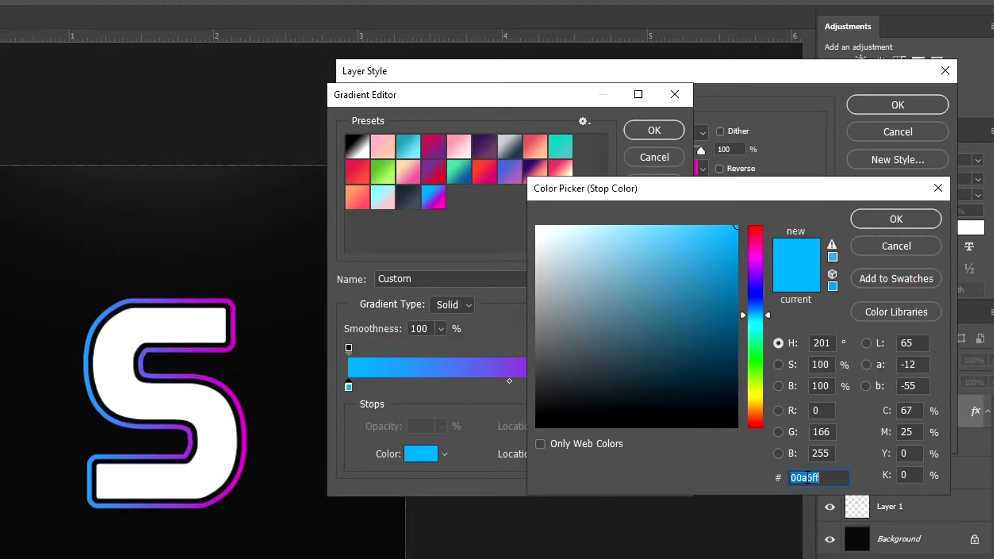
click(863, 222)
click(669, 388)
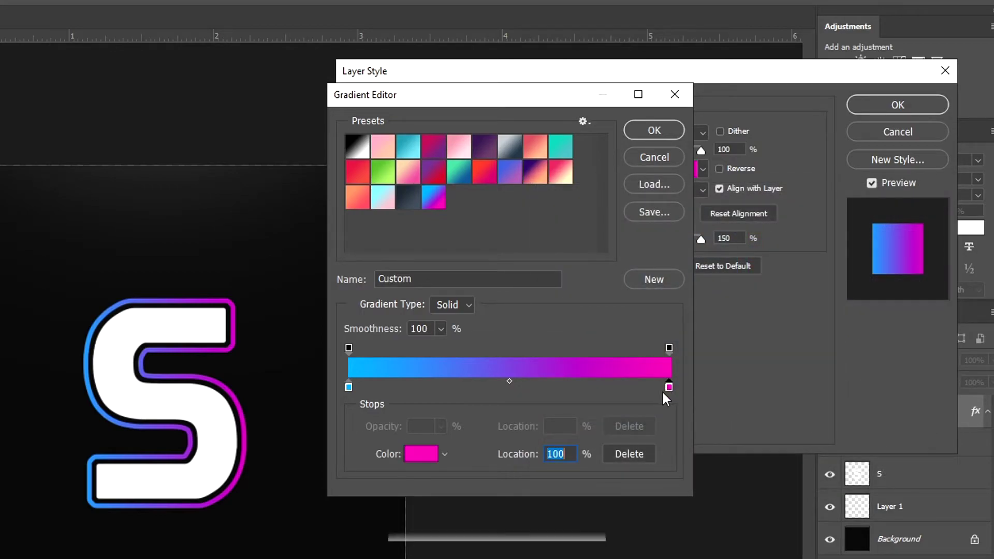
click(420, 453)
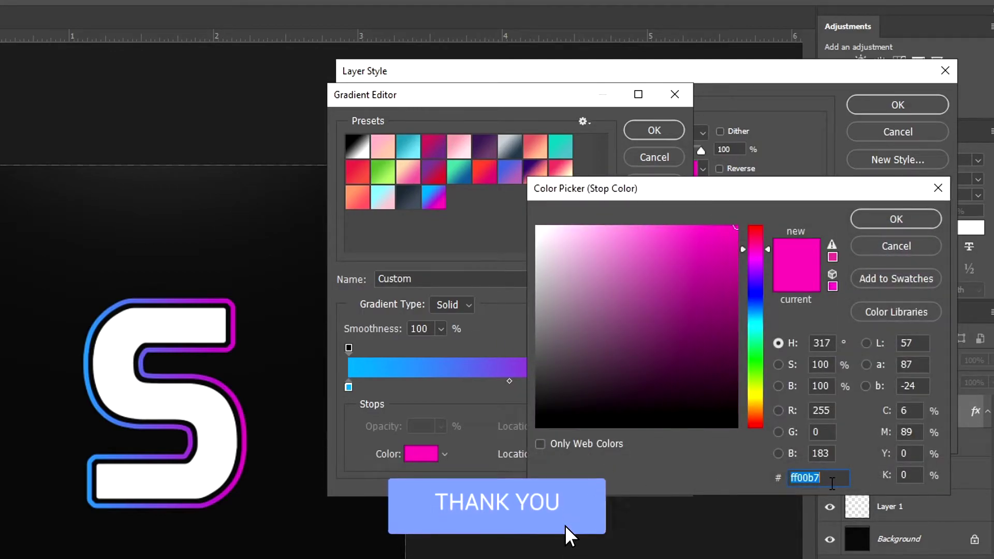
click(864, 221)
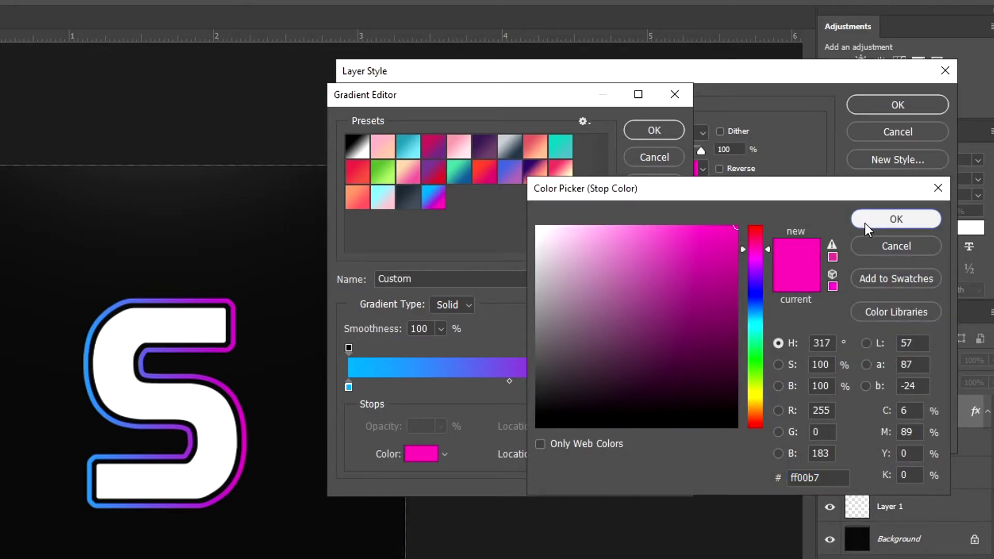
click(650, 137)
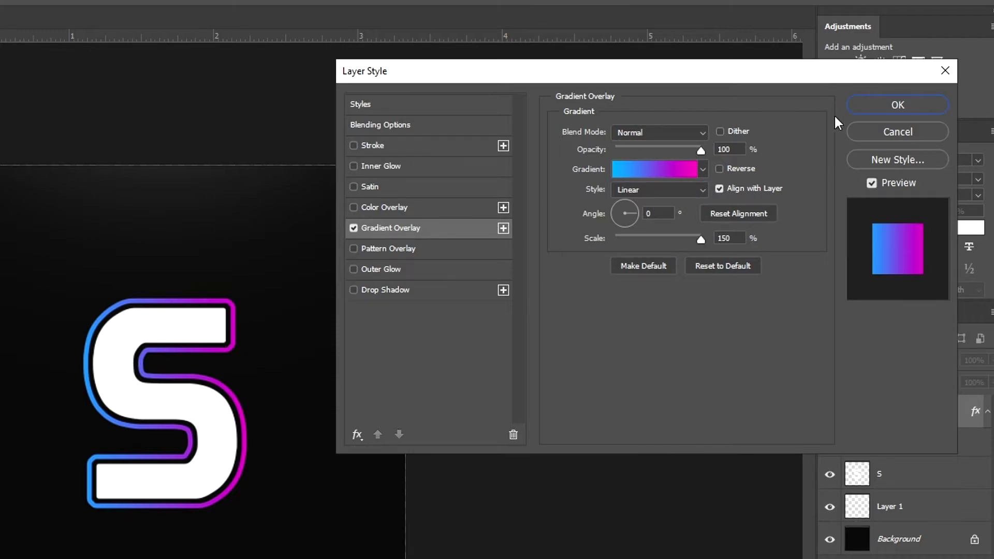
click(887, 104)
right_click(947, 408)
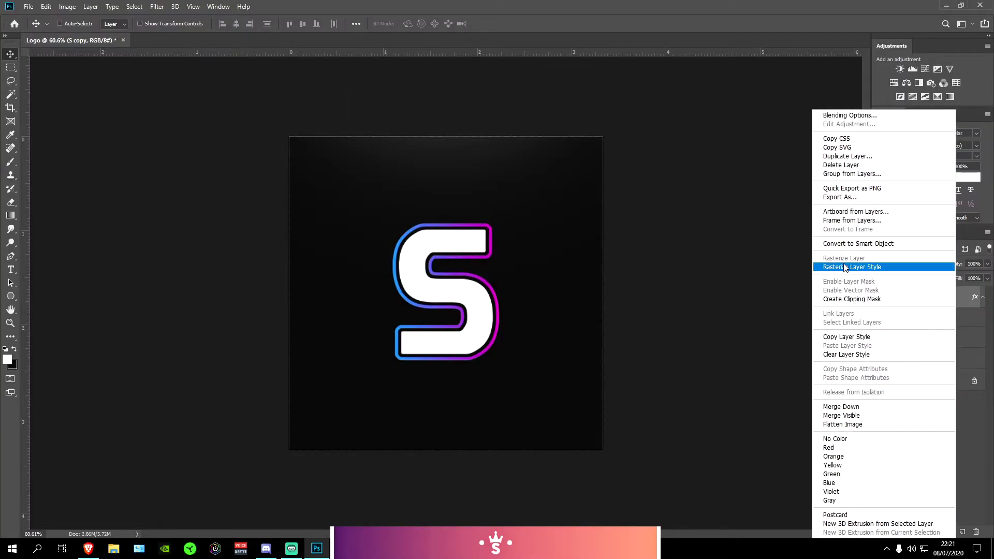
click(844, 267)
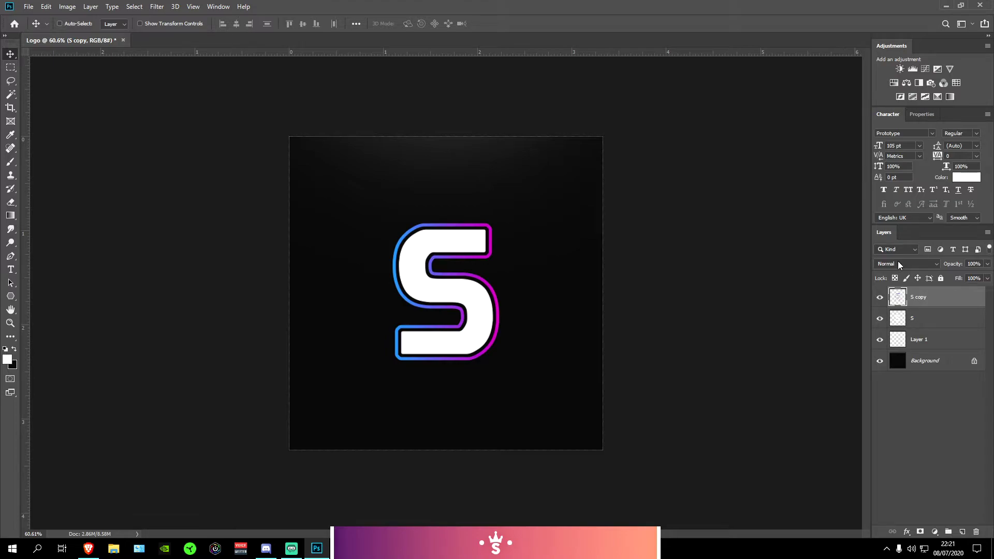
- Unlock the background as Layer 0 and duplicate it
click(974, 363)
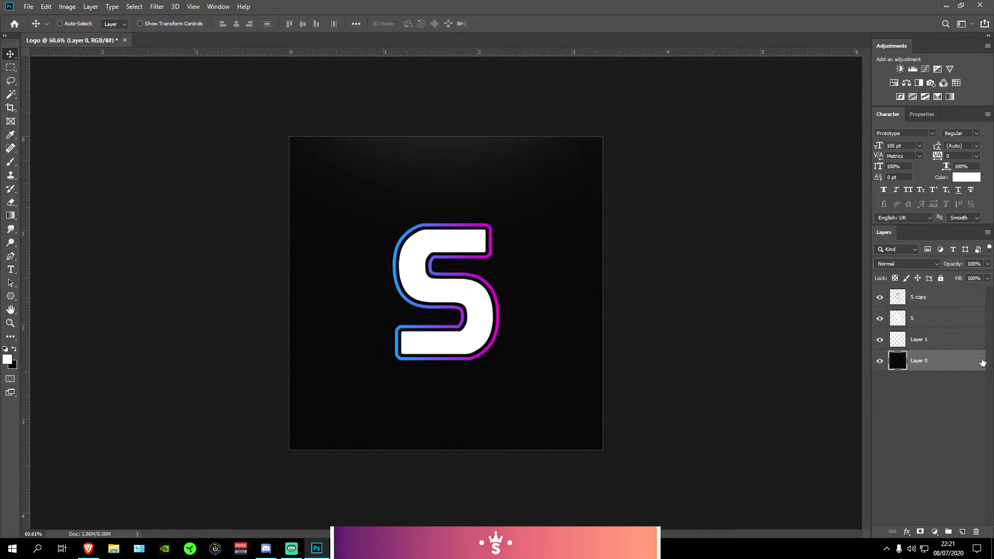
double_click(981, 365)
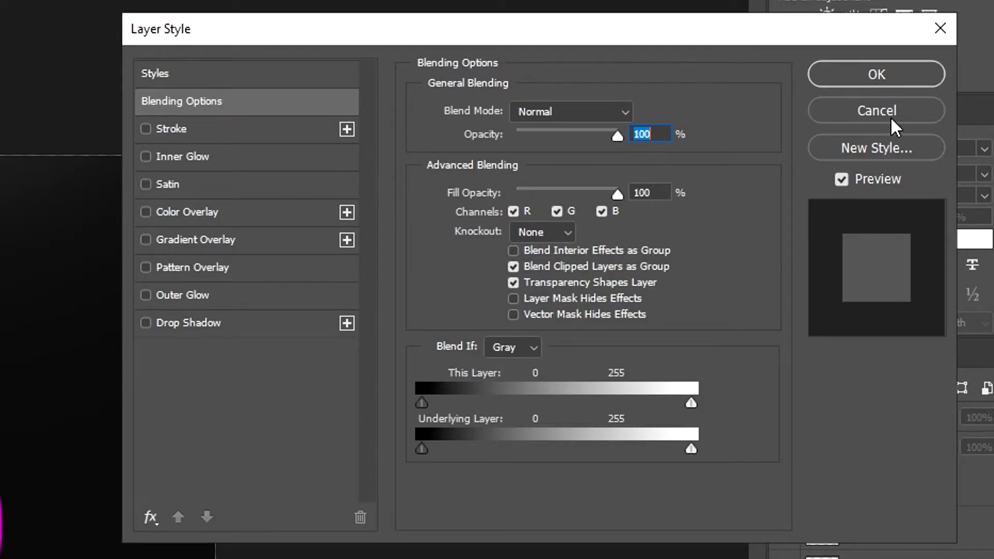
click(890, 117)
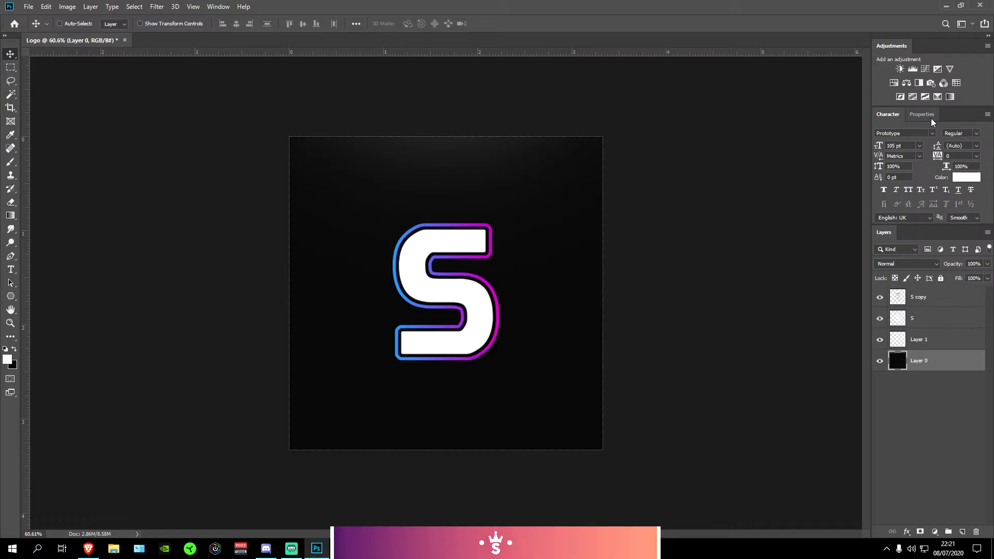
key(ctrl+j)
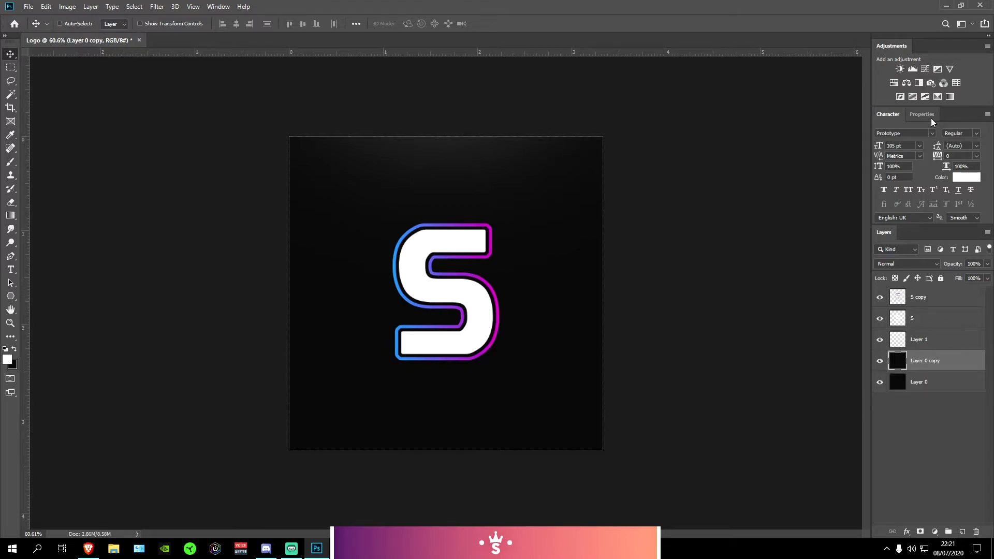
- Give Layer 0 copy 0% fill and a 25 px inside stroke, then rasterize it
double_click(982, 365)
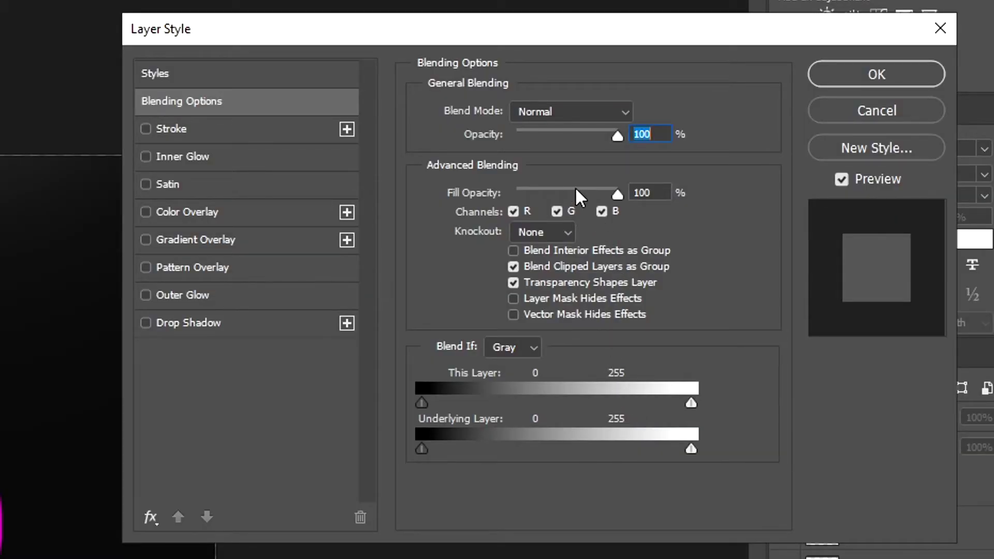
drag(576, 188, 430, 207)
click(250, 128)
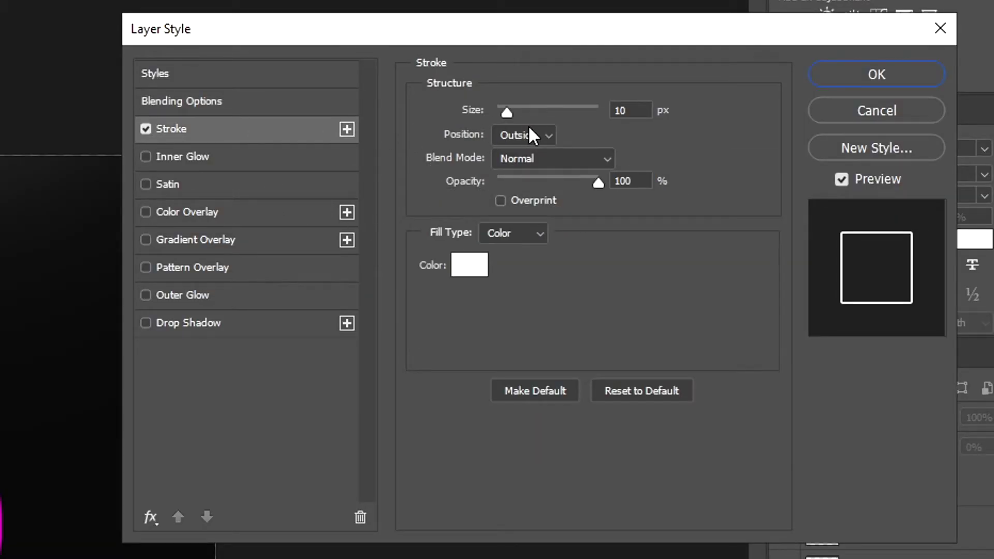
click(528, 134)
click(530, 165)
double_click(623, 110)
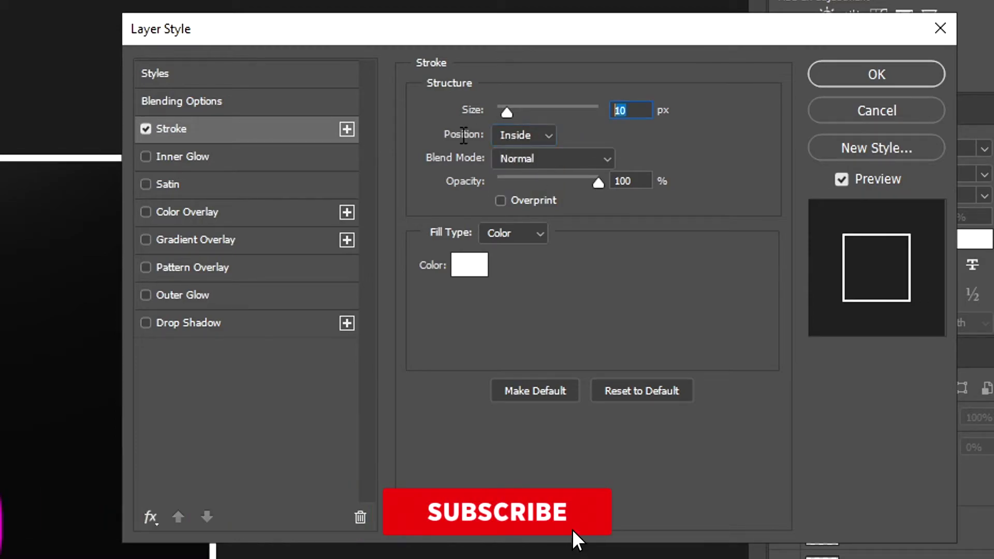
text(25)
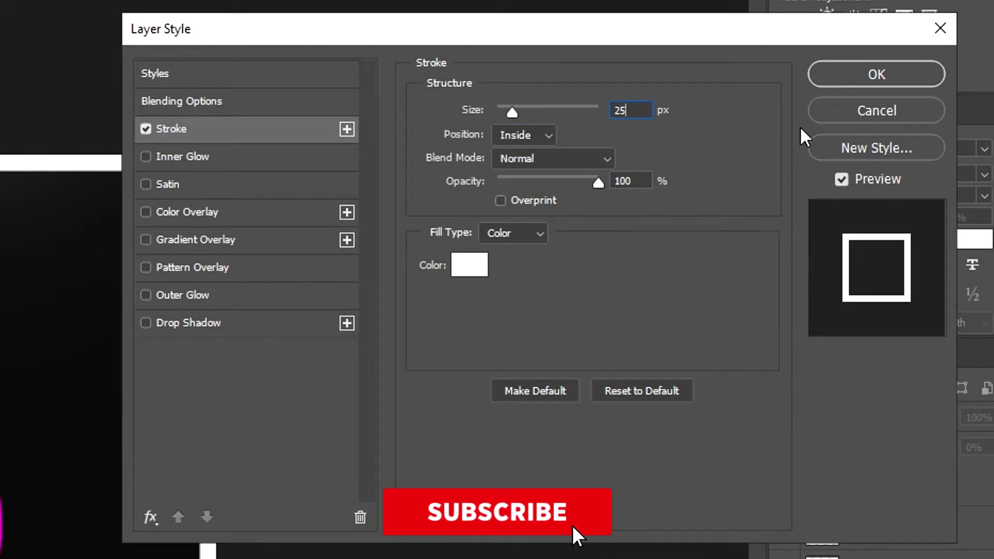
key(Return)
right_click(798, 517)
click(788, 424)
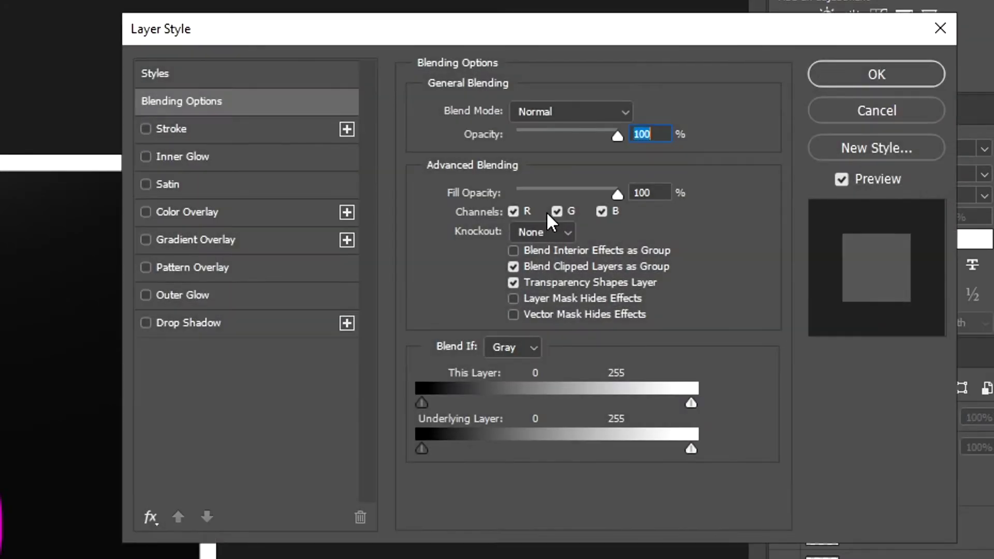
- Add a blue-to-magenta gradient overlay to the border layer and rasterize it
click(217, 241)
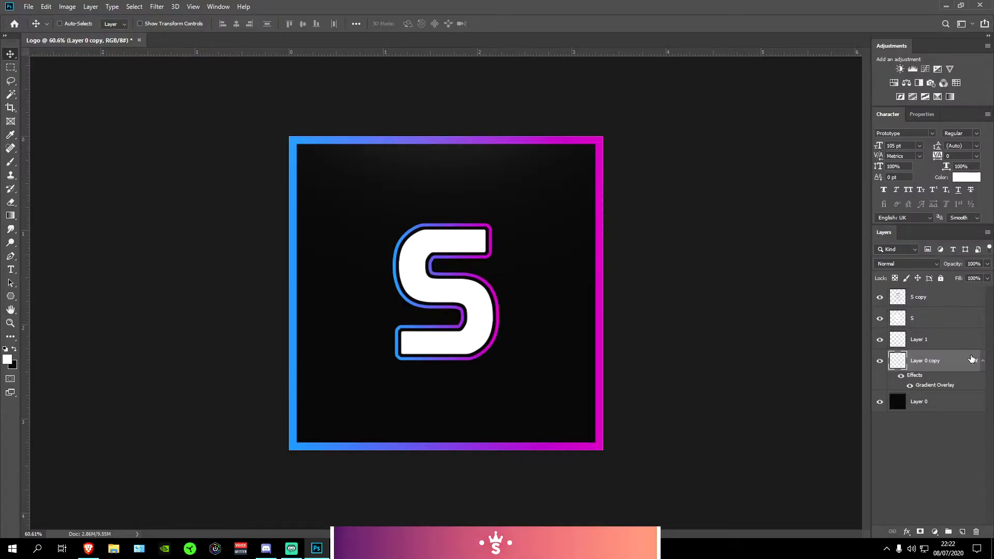
right_click(972, 358)
click(899, 267)
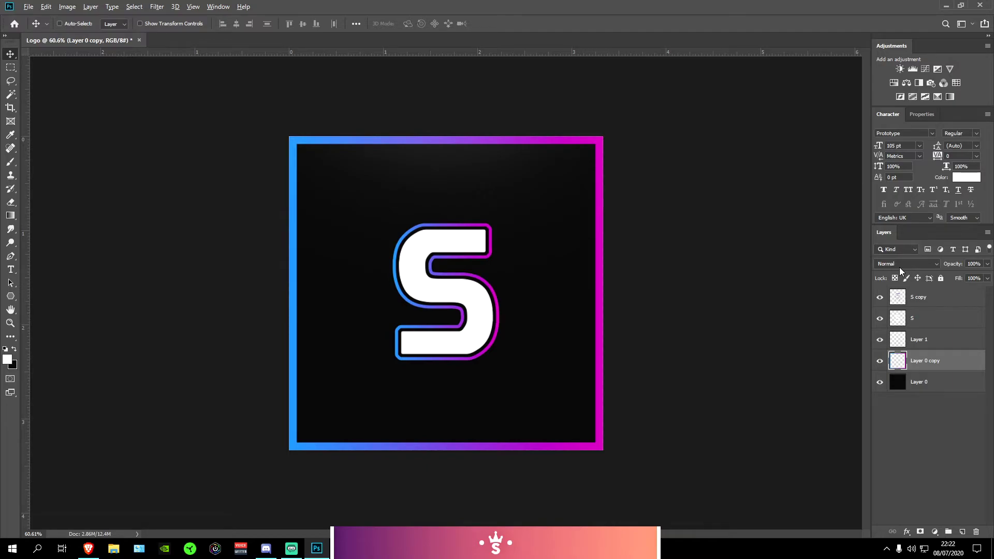
key(alt+Tab)
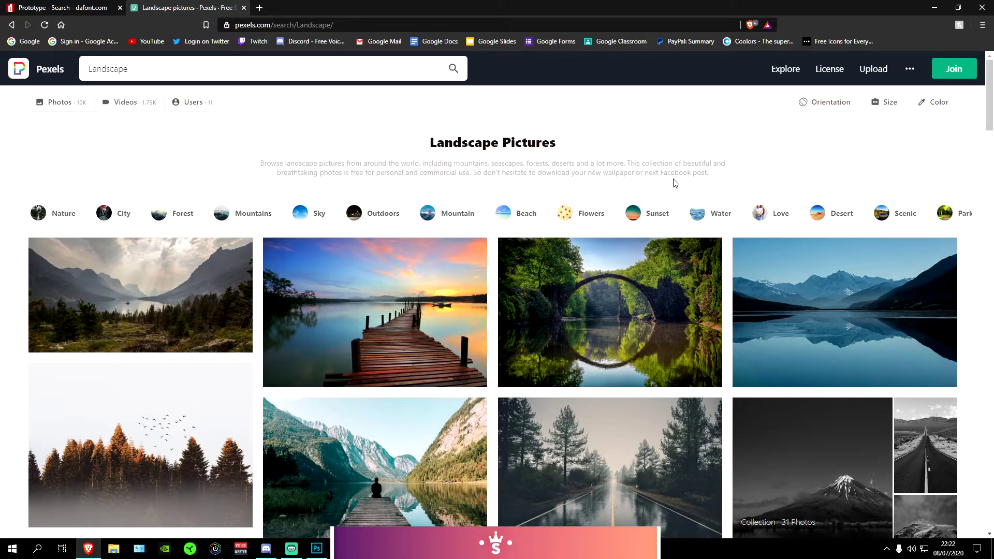
- Open the first misty valley photo on Pexels full size and copy its image
mouse_move(446, 282)
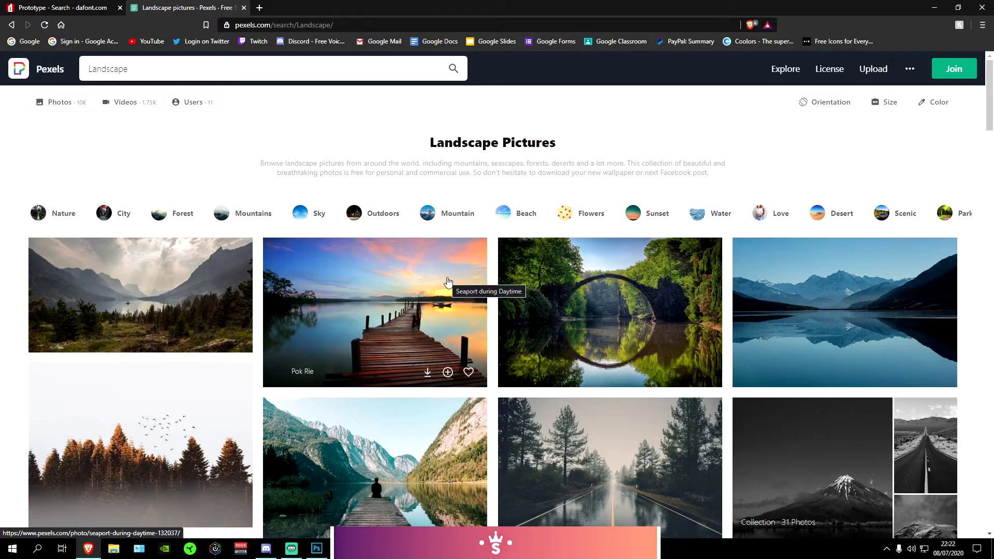
mouse_move(179, 295)
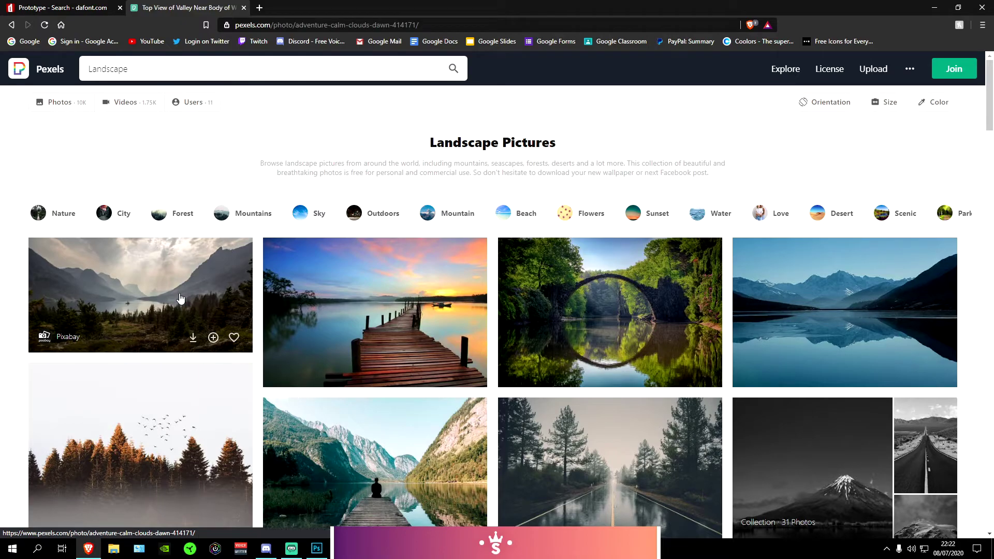
click(179, 298)
right_click(379, 255)
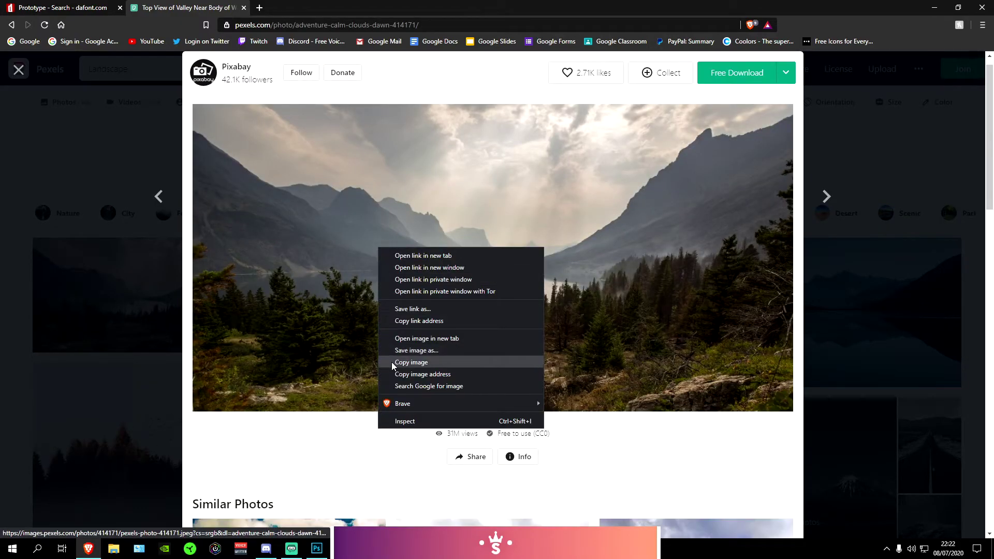
click(411, 362)
- Paste the valley photo into Photoshop as a new layer and scale it down to suit the canvas
key(alt+Tab)
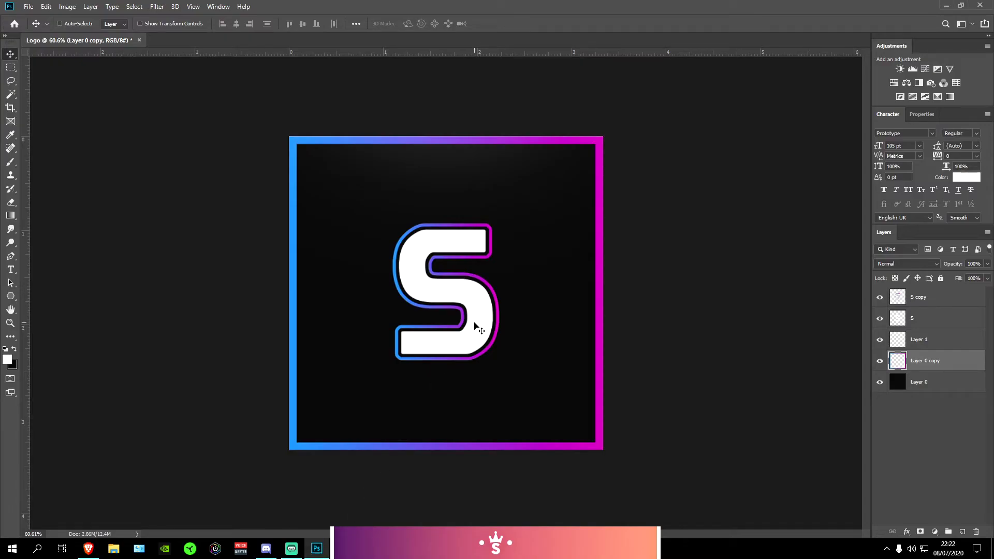
key(ctrl+v)
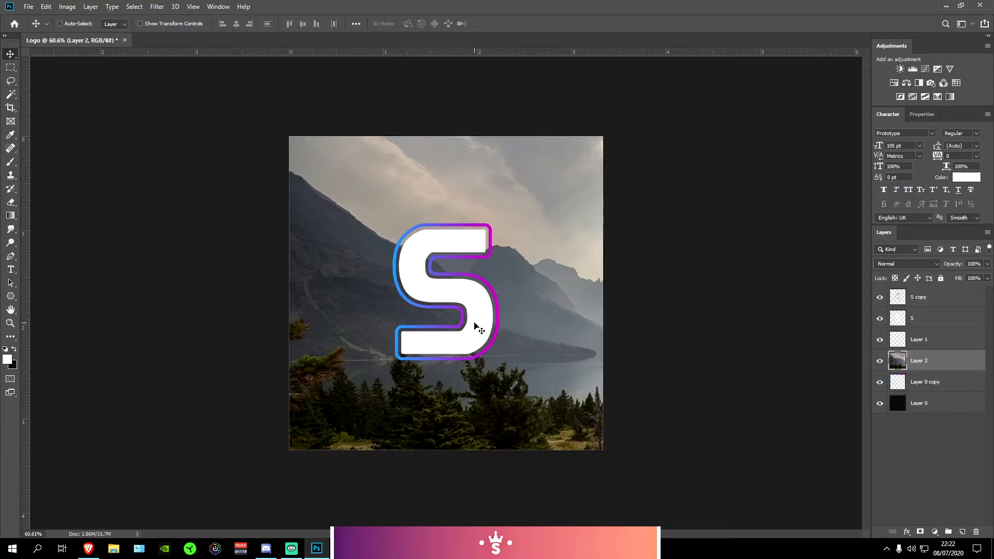
key(ctrl)
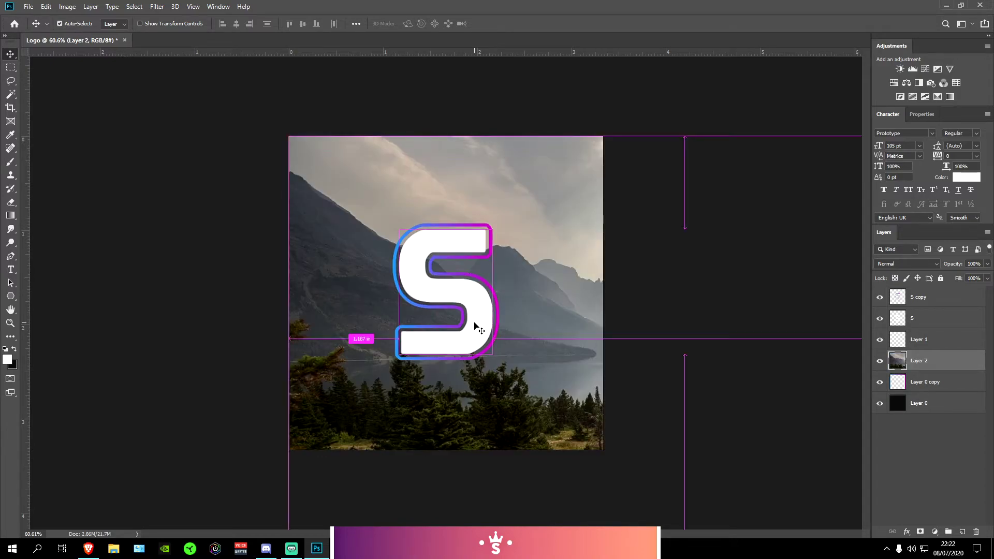
scroll(474, 321, down, 5)
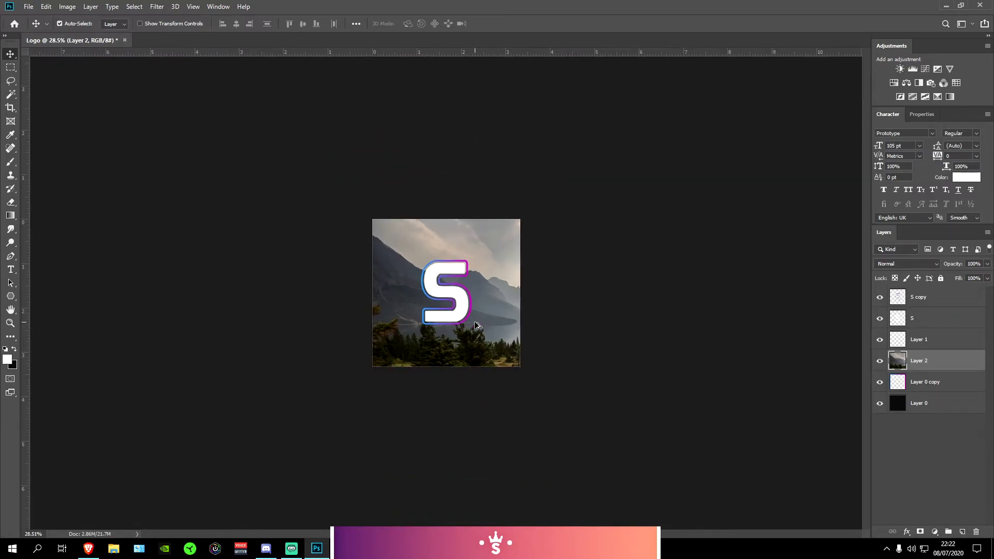
key(ctrl+t)
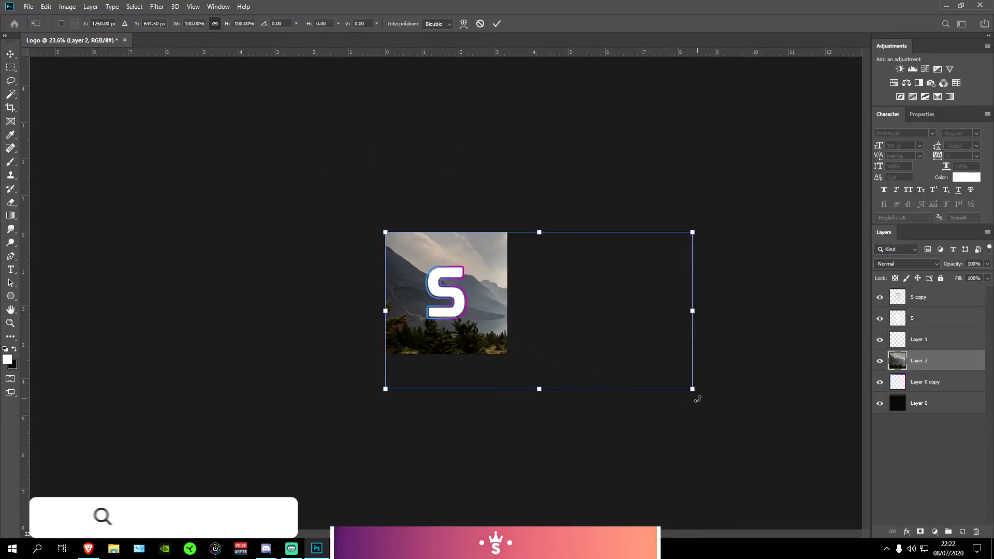
drag(695, 393, 619, 373)
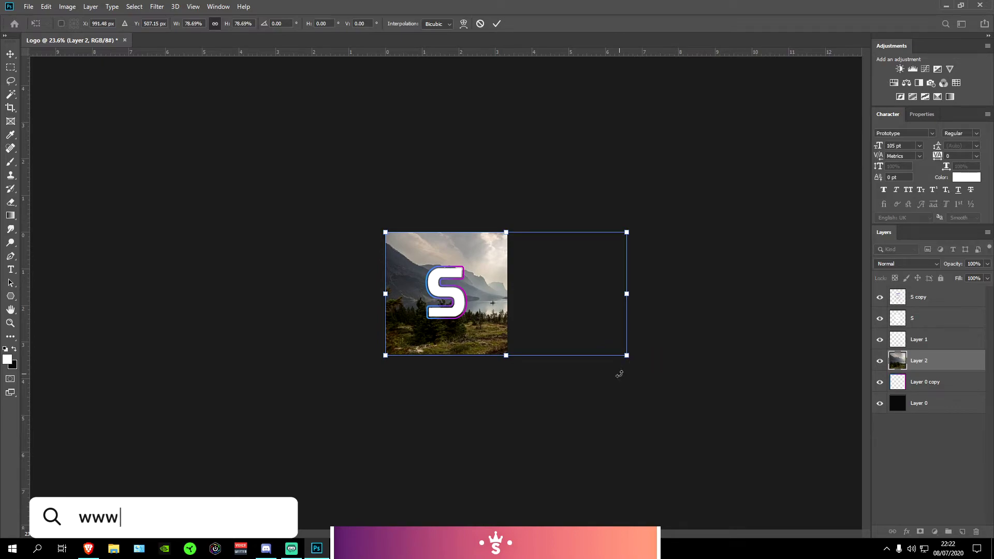
key(Return)
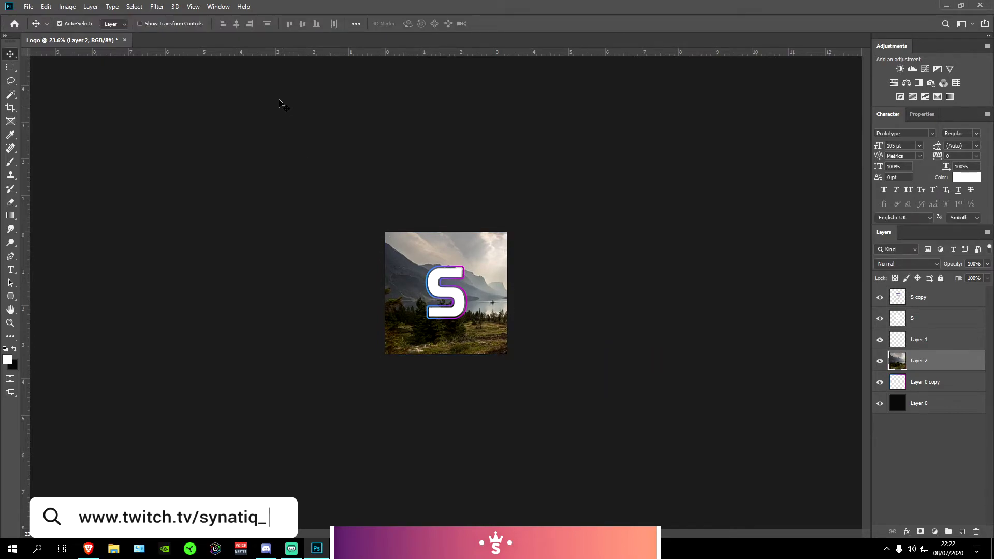
- Centre the landscape horizontally on the canvas and nudge it slightly right
key(ctrl+a)
click(236, 24)
key(ctrl+d)
drag(479, 311, 479, 310)
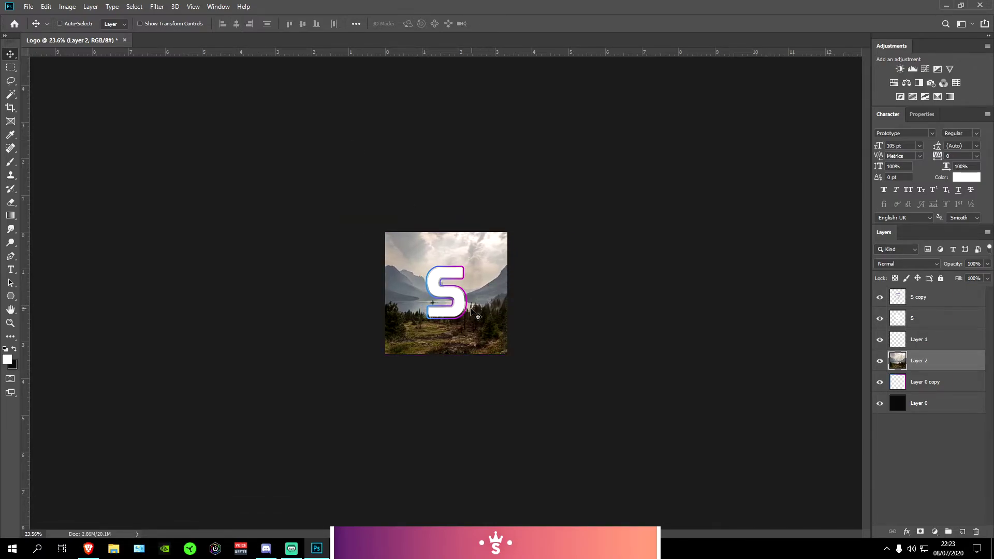
key(ctrl+plus)
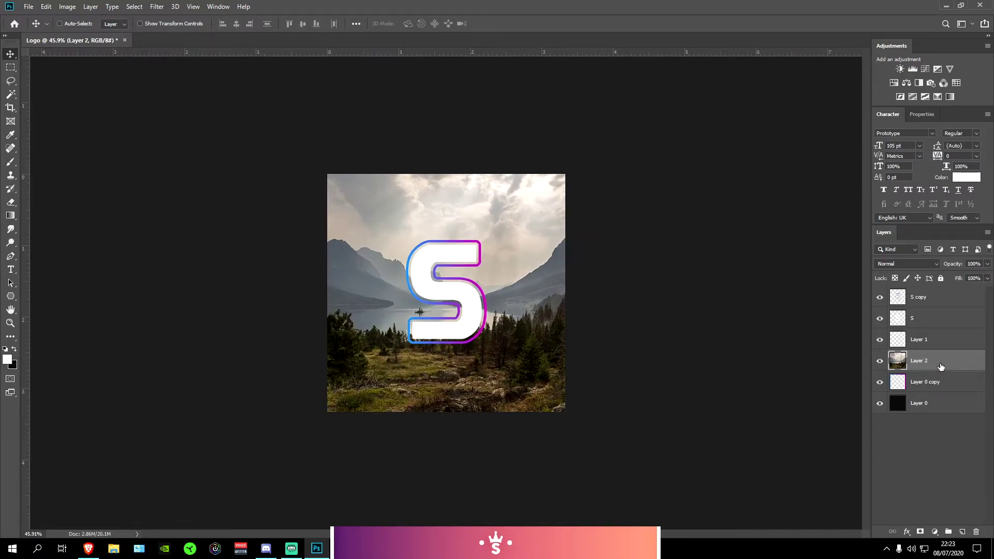
- Move the landscape below the border layer and set Hue/Saturation saturation to -100
drag(940, 366, 951, 395)
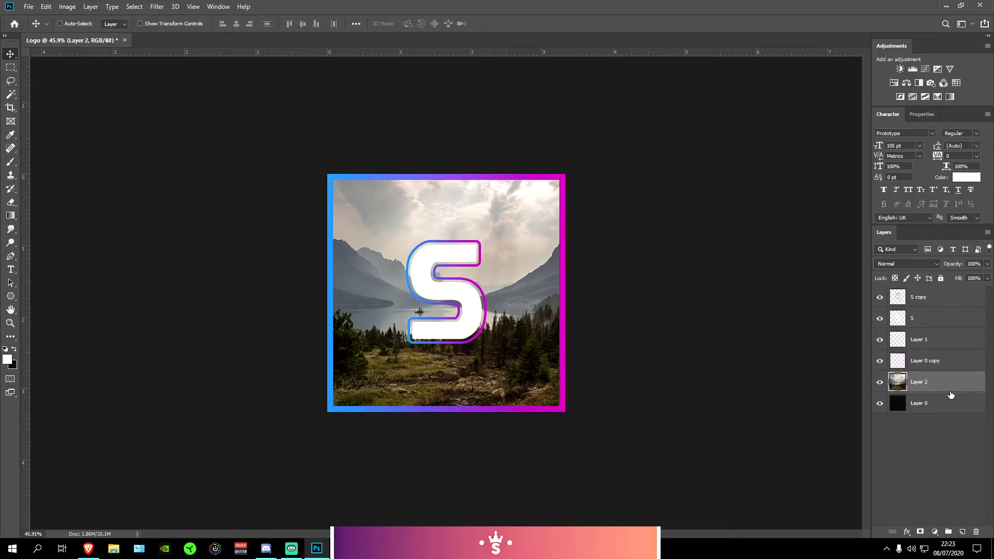
key(ctrl)
key(ctrl+u)
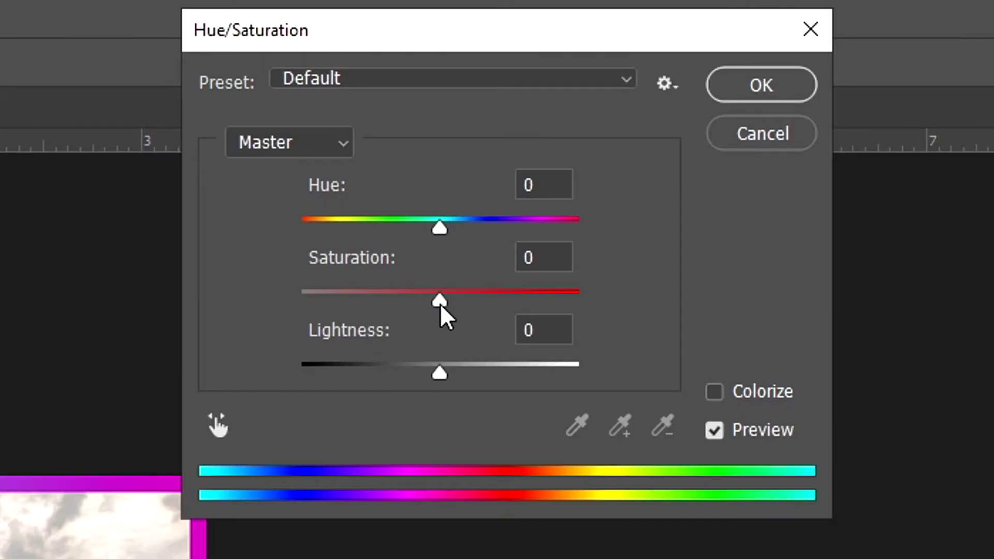
drag(440, 303, 124, 333)
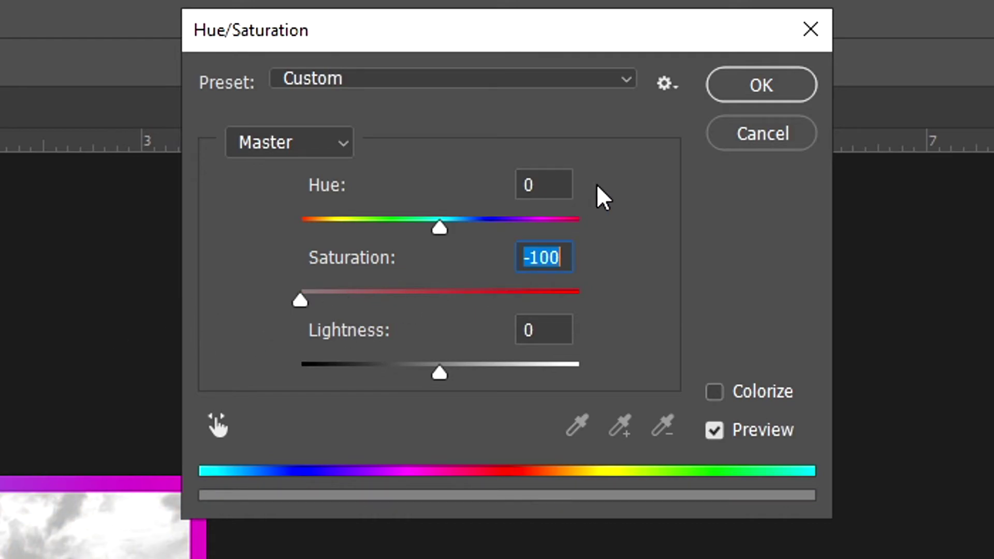
click(753, 99)
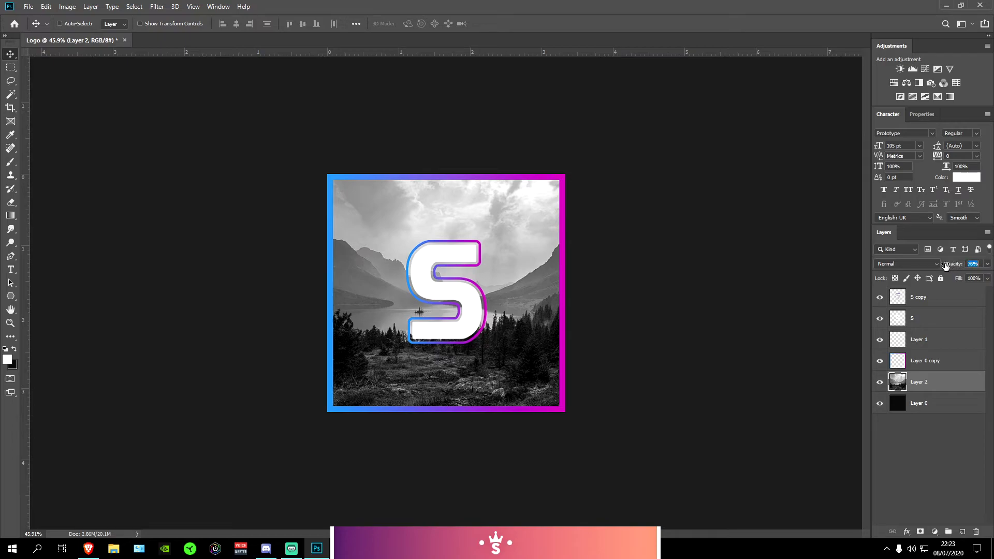
- Lower Layer 2's opacity to 25% so the photo becomes a faint backdrop
key(Return)
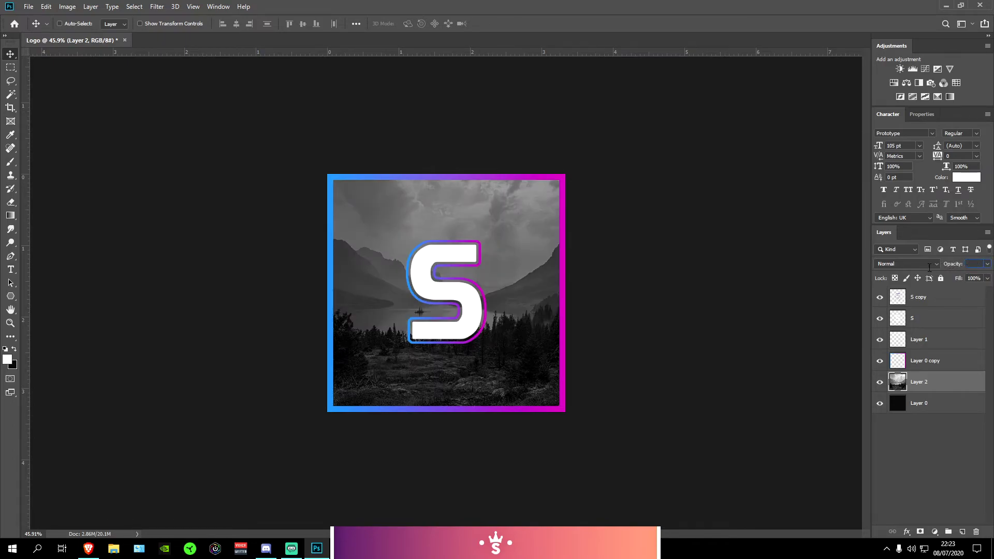
click(942, 454)
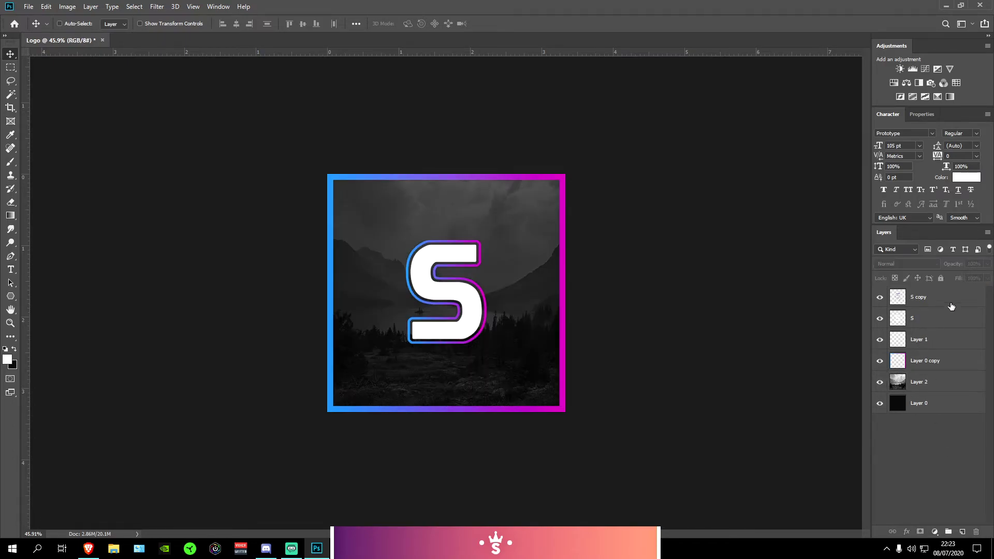
click(942, 382)
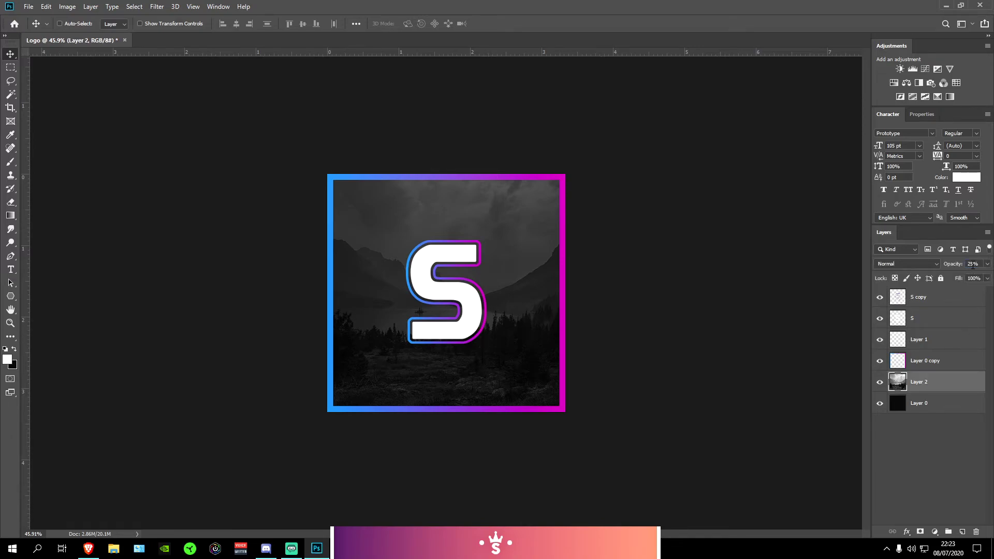
key(Return)
scroll(497, 367, up, 2)
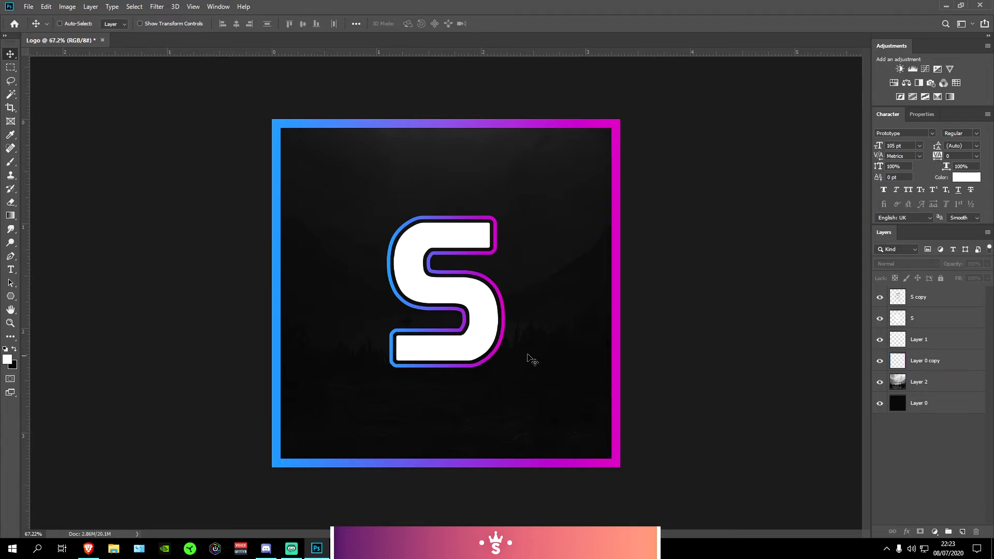
- Select all six layers from S copy to Layer 0 and group them as Group 1
click(949, 305)
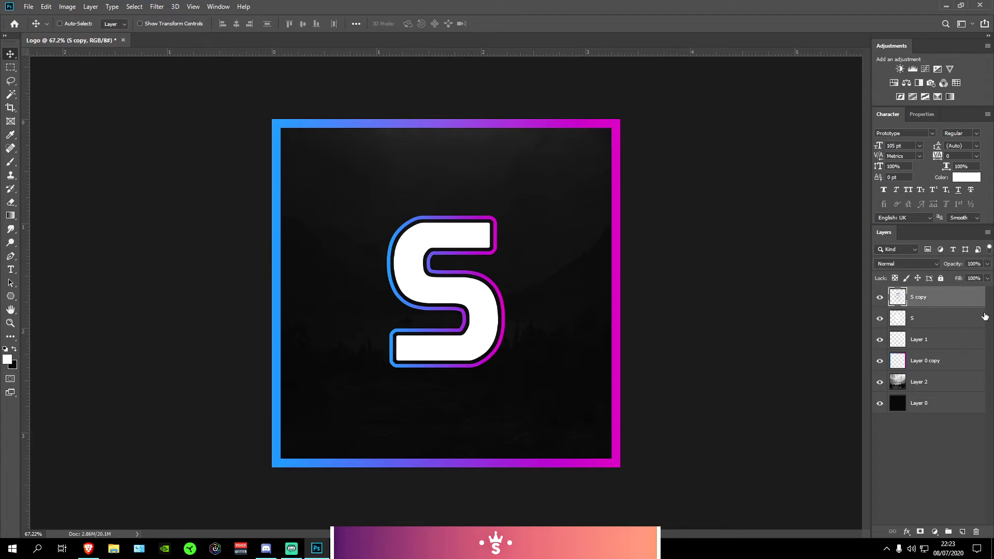
shift+click(945, 409)
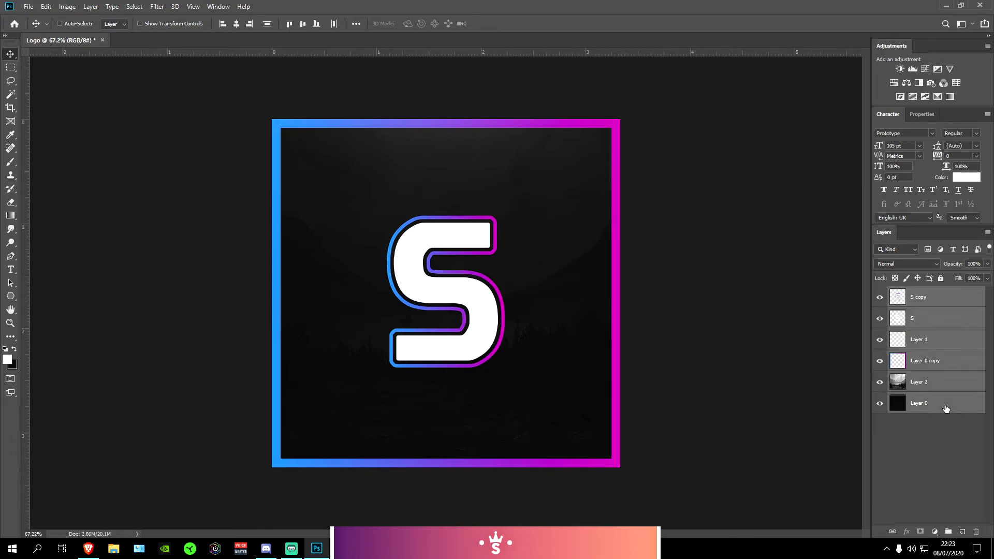
click(947, 533)
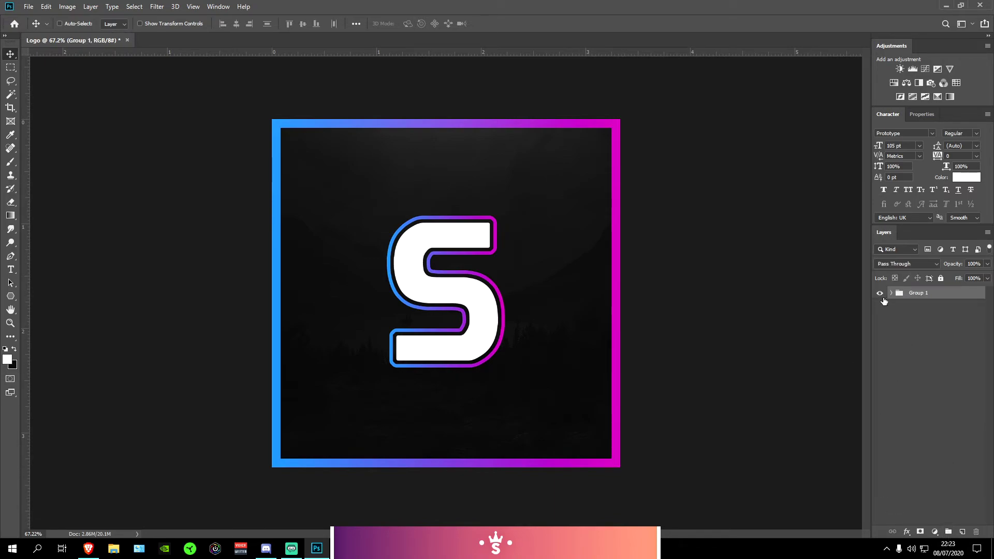
- Duplicate Group 1, hide the original, merge the copy into one layer and duplicate it
key(ctrl+j)
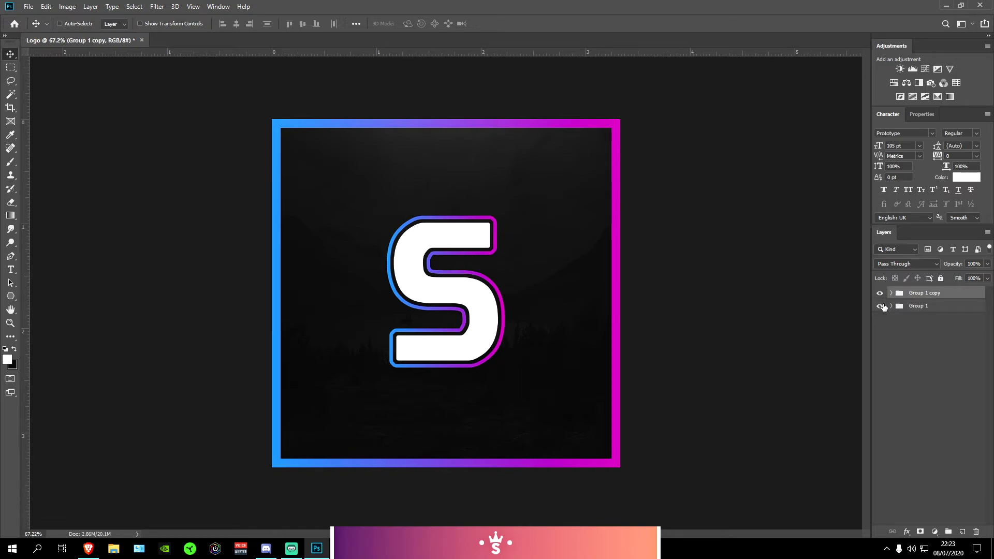
click(879, 306)
key(ctrl)
key(ctrl+e)
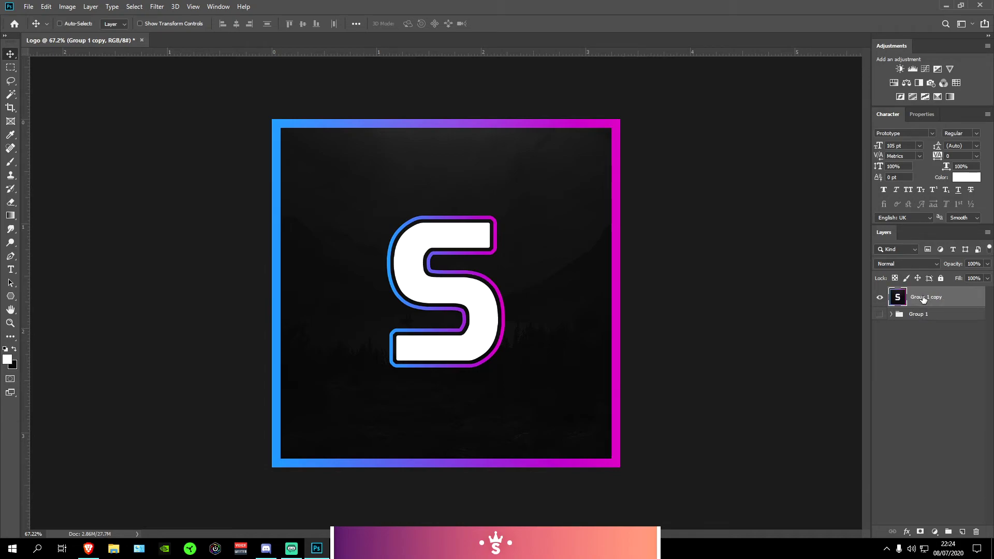
key(ctrl+j)
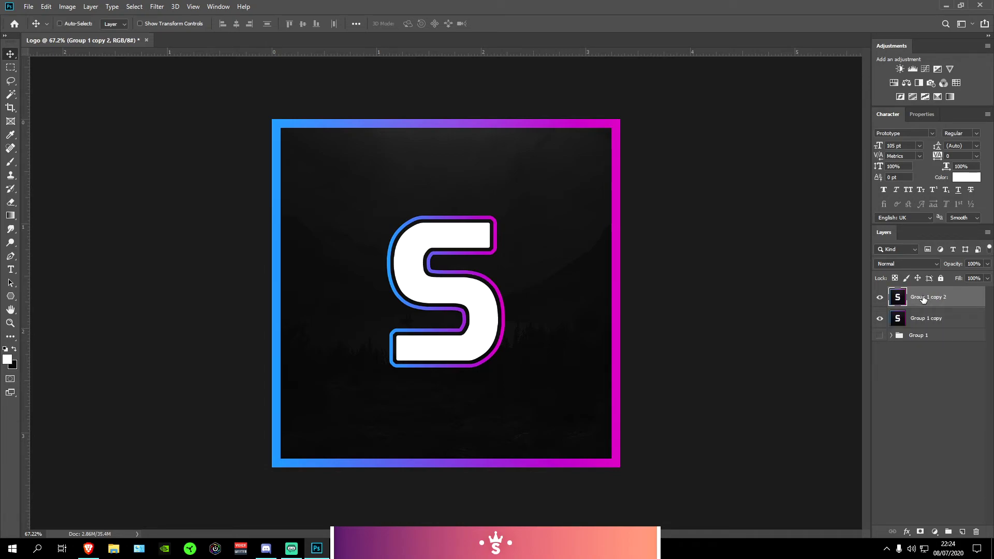
- Apply a High Pass filter with a 10-pixel radius to the duplicated logo layer
click(157, 6)
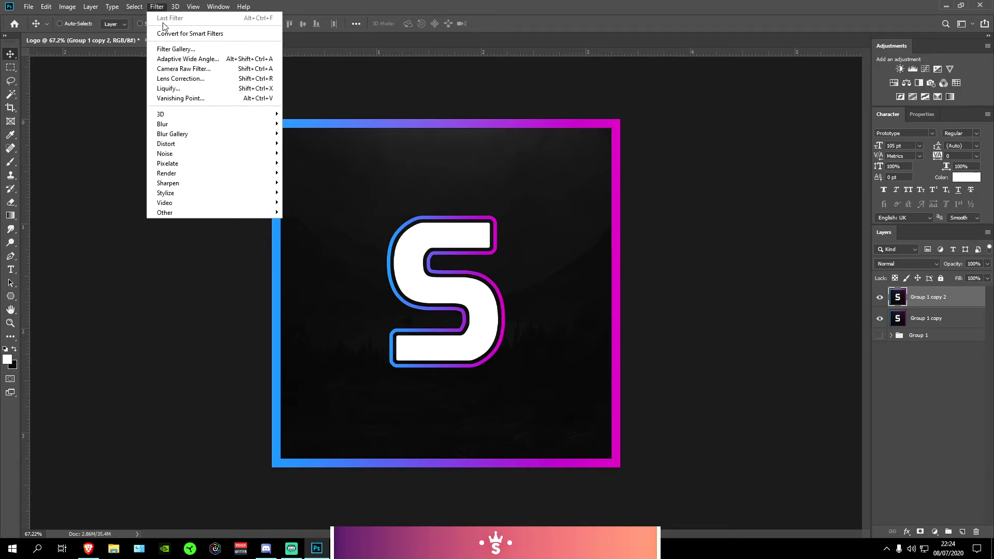
mouse_move(177, 213)
click(305, 225)
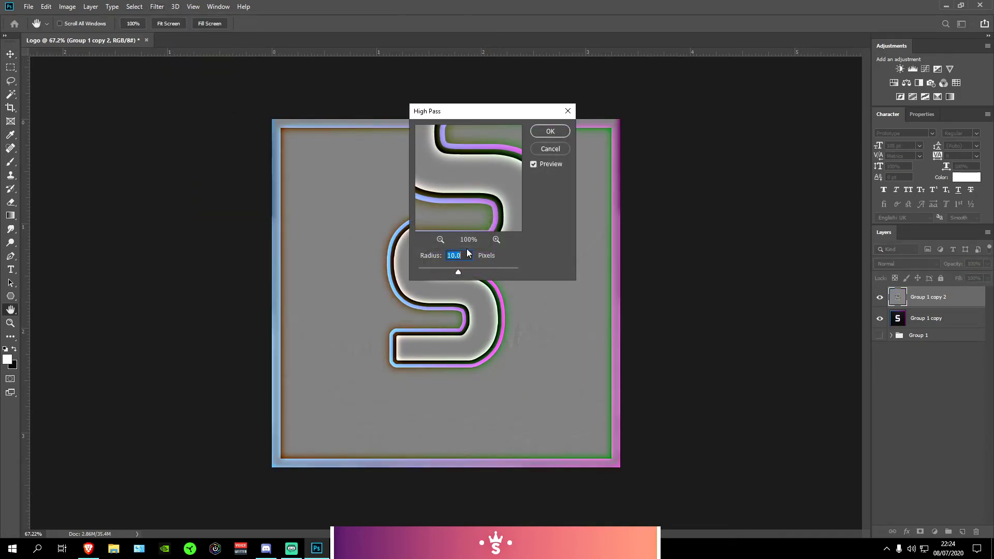
click(550, 132)
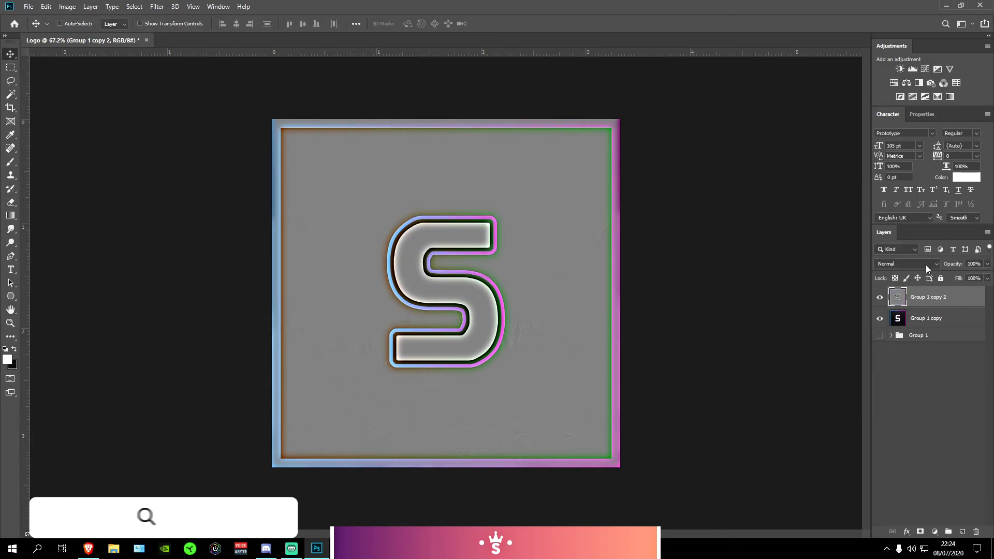
- Blend the High Pass layer as Overlay at 25% and merge it into Group 1 copy
click(926, 265)
click(911, 388)
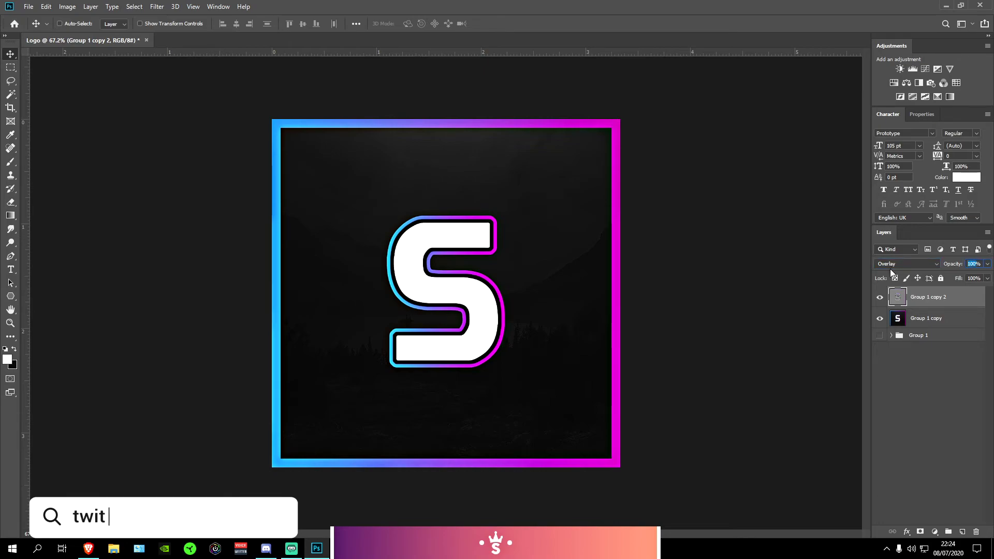
click(943, 370)
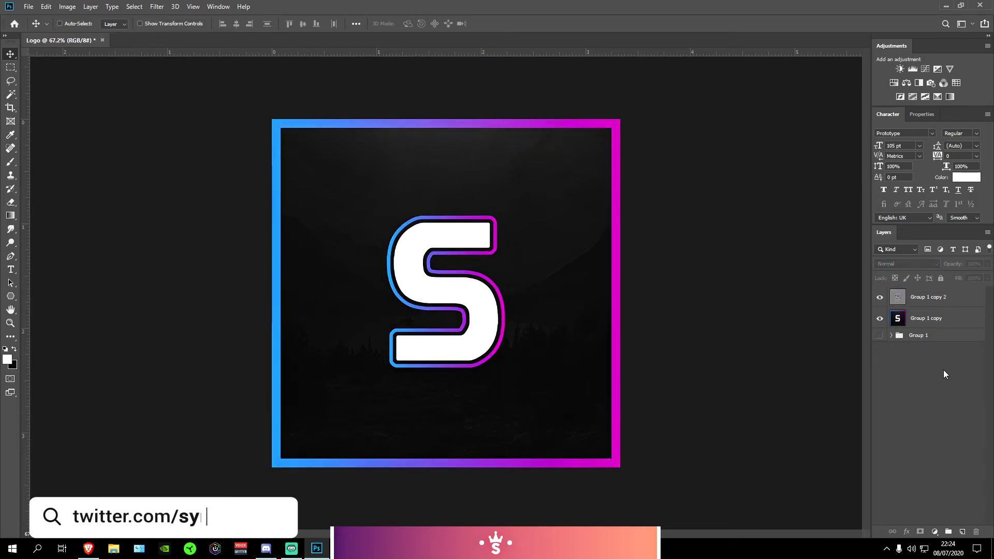
click(948, 324)
shift+click(958, 305)
key(ctrl)
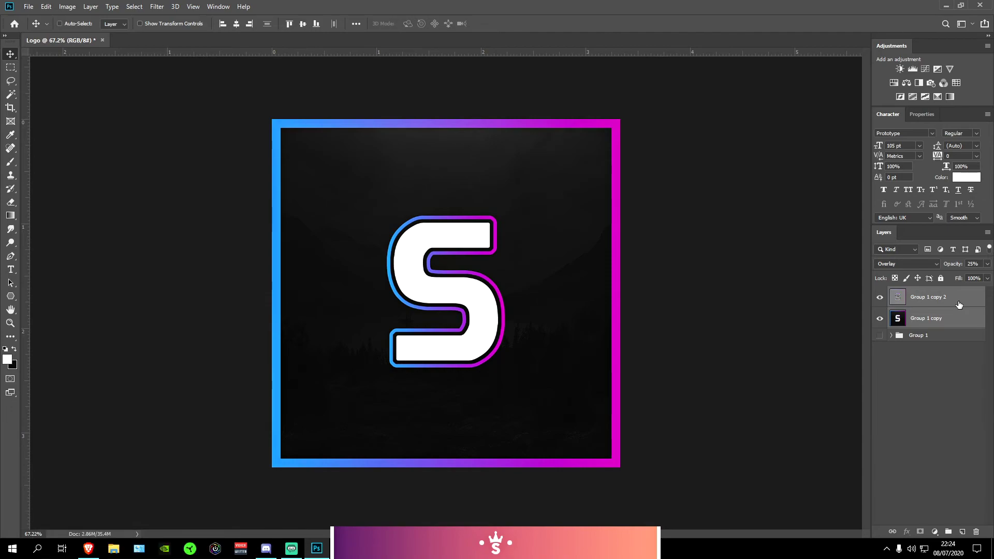
key(ctrl+e)
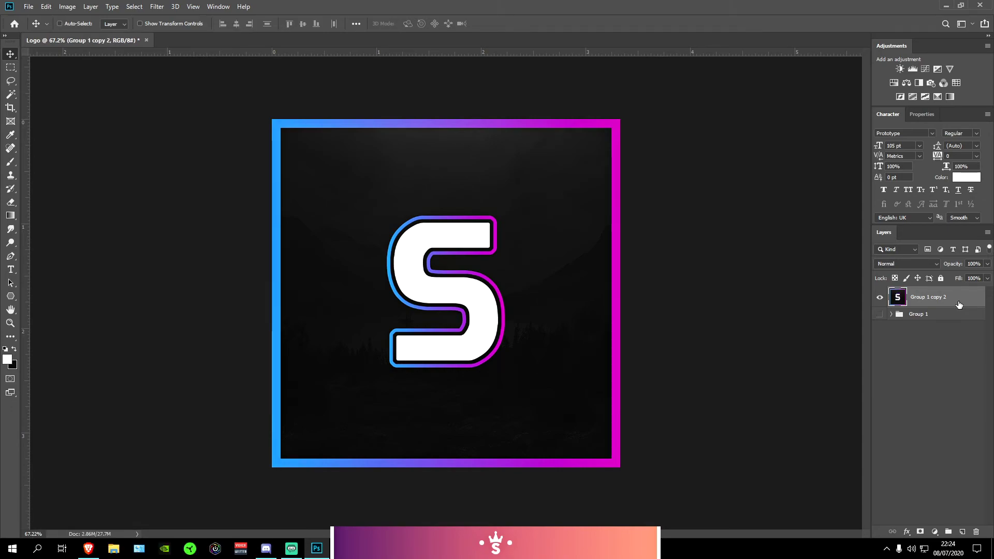
- Save the logo through Save for Web (Legacy) as a 1000 × 1000 px PNG-24
click(29, 7)
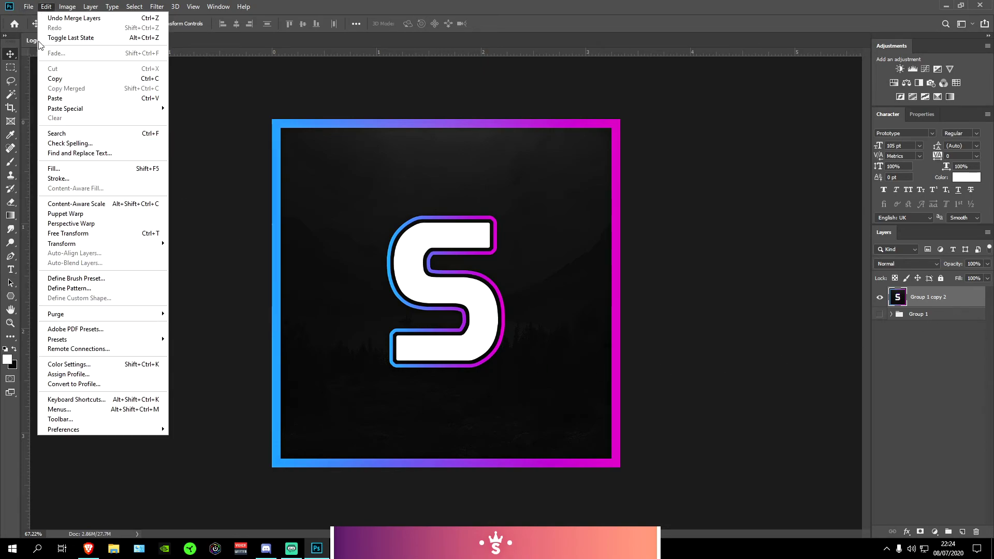
mouse_move(77, 152)
click(202, 188)
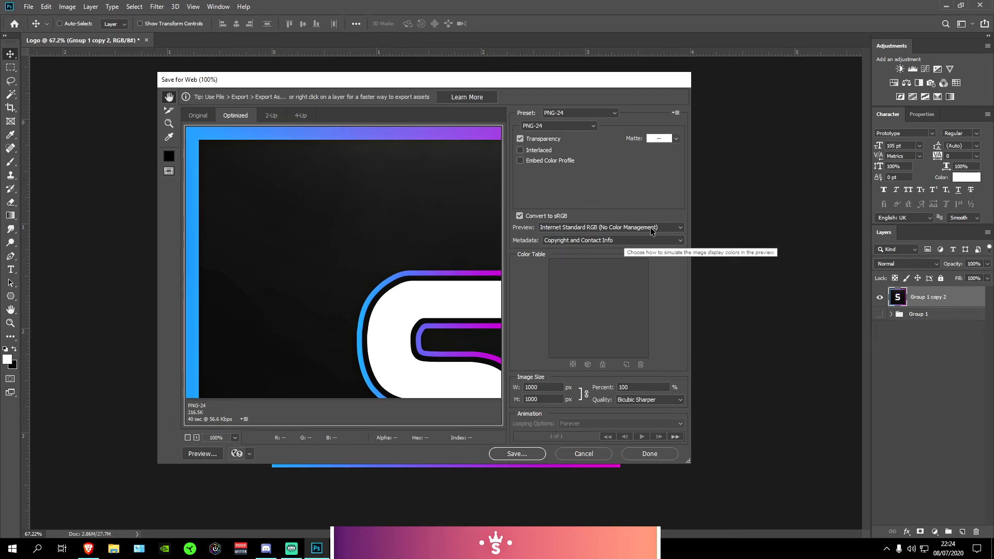
click(585, 451)
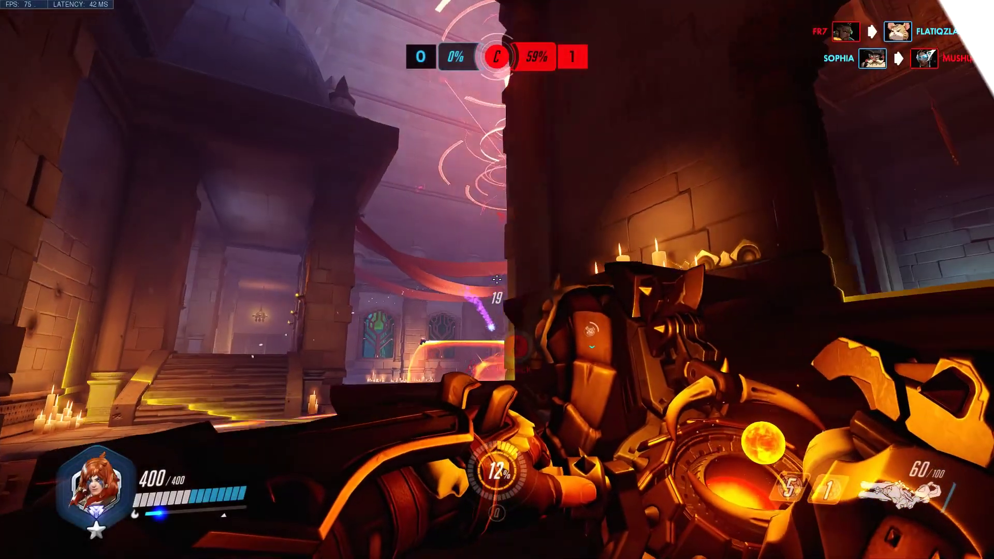
- Destroy the enemy sentry turret and keep firing at enemies on the point, reloading between bursts
click(496, 280)
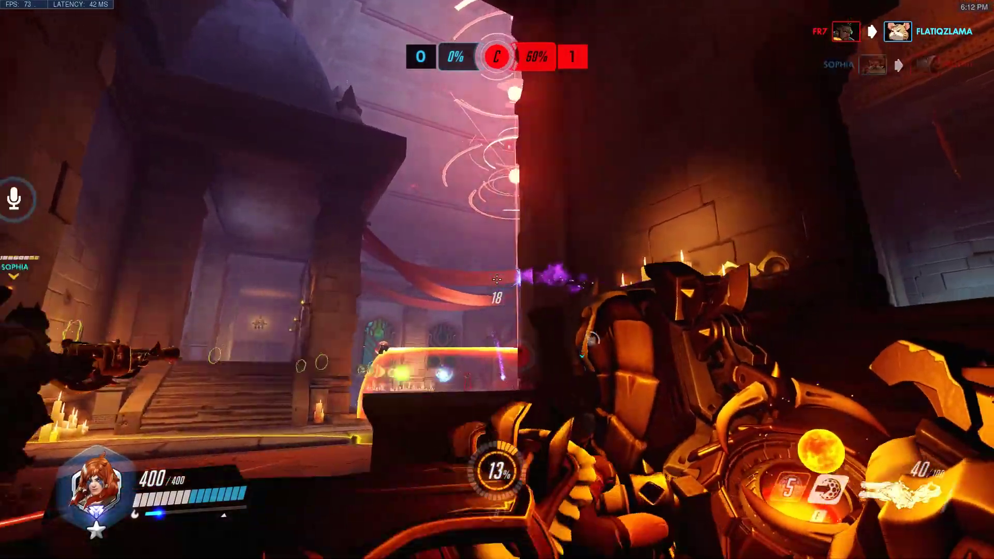
key(r)
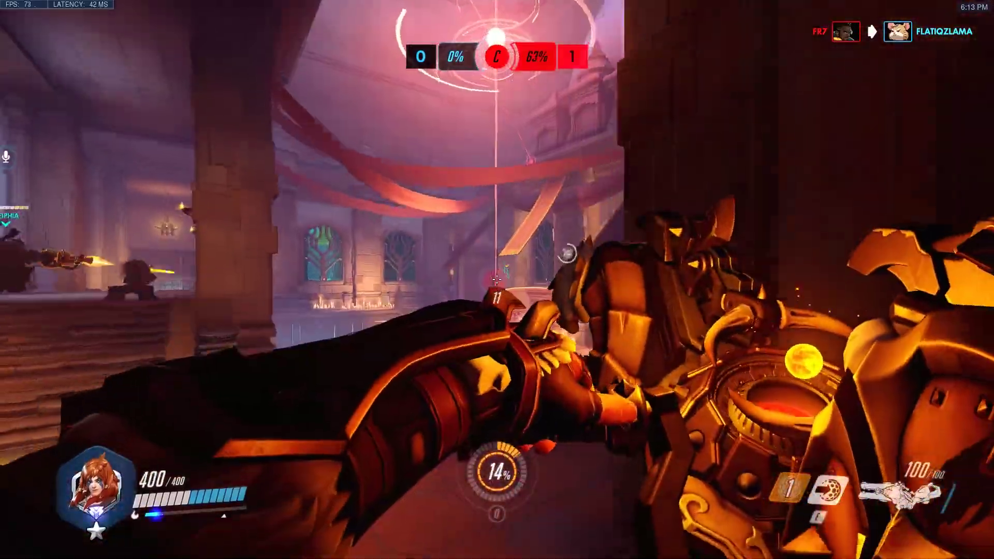
click(496, 279)
key(r)
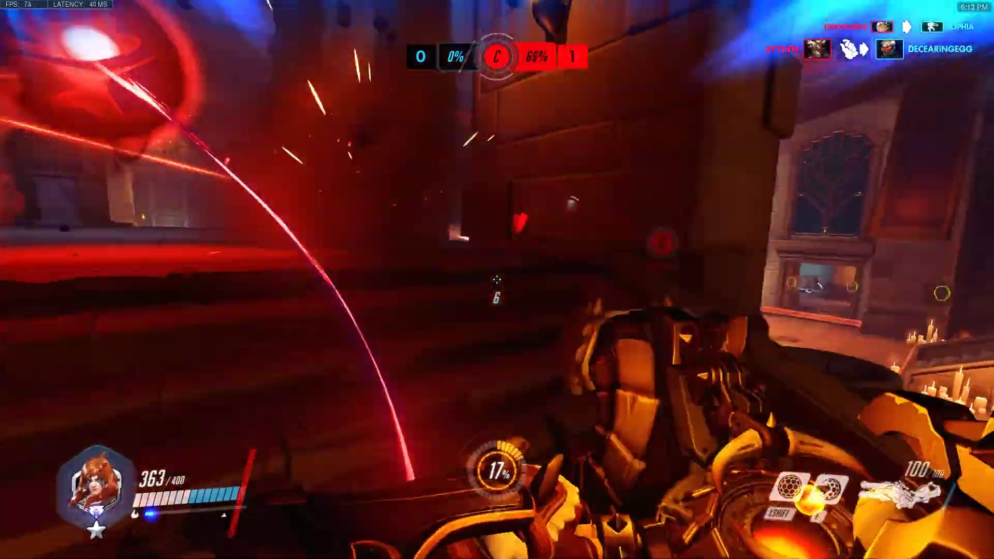
click(496, 280)
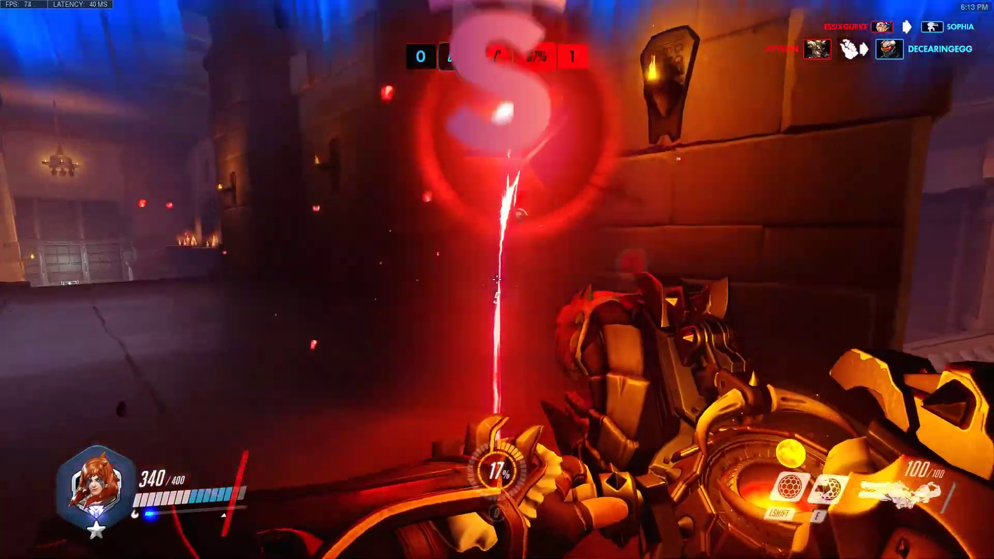